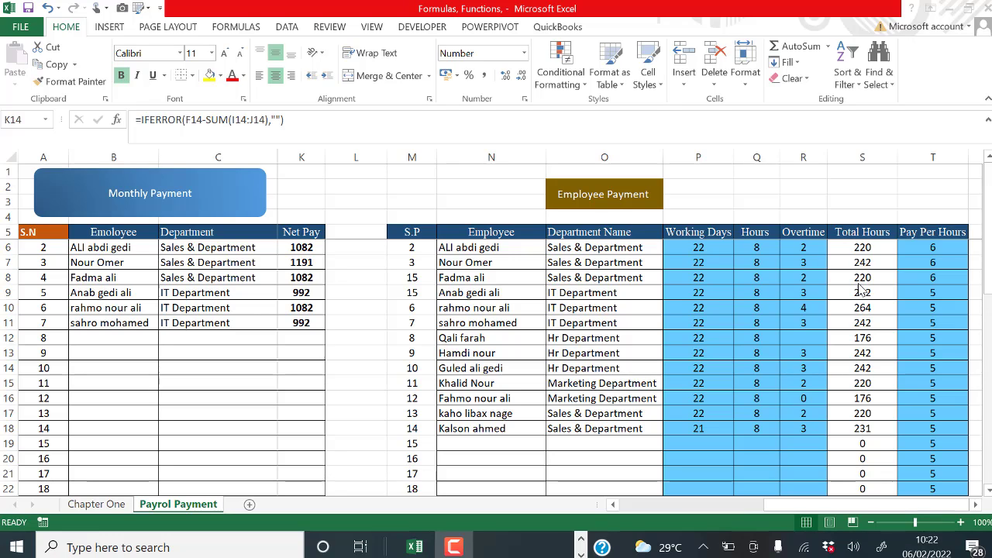
Switch to the Chapter One sheet listing the Formulas, Functions, and Formatting topics
{"action": "left_click", "coordinate": [96, 505]}
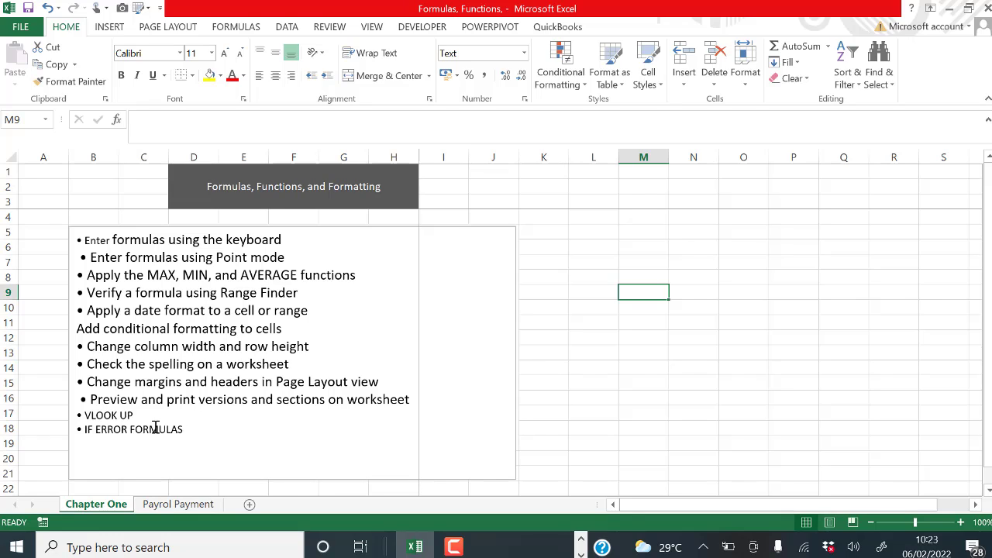
Return to the Payrol Payment sheet and inspect the out-of-order S.P numbers from M6 down
{"action": "left_click", "coordinate": [178, 504]}
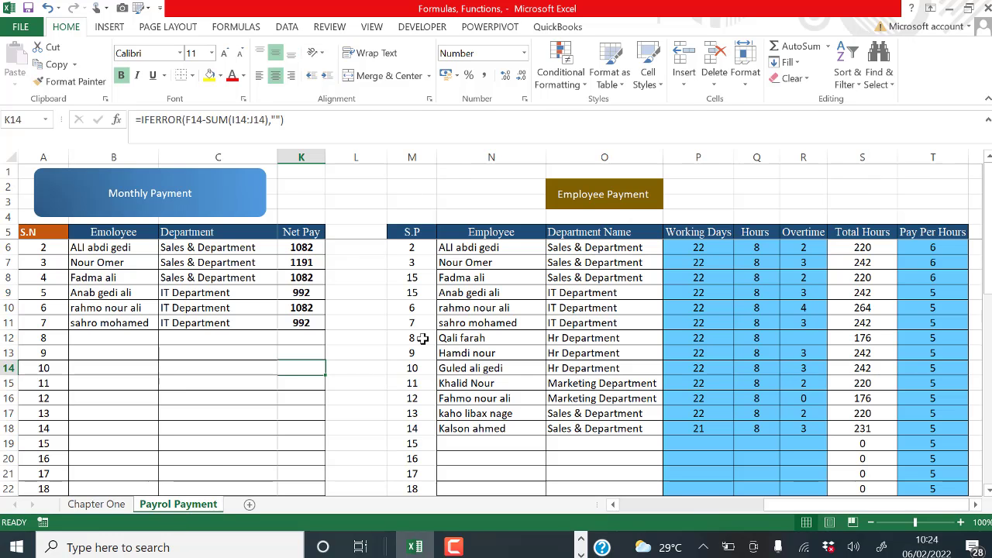
{"action": "scroll", "coordinate": [855, 487], "scroll_direction": "down", "scroll_amount": 17}
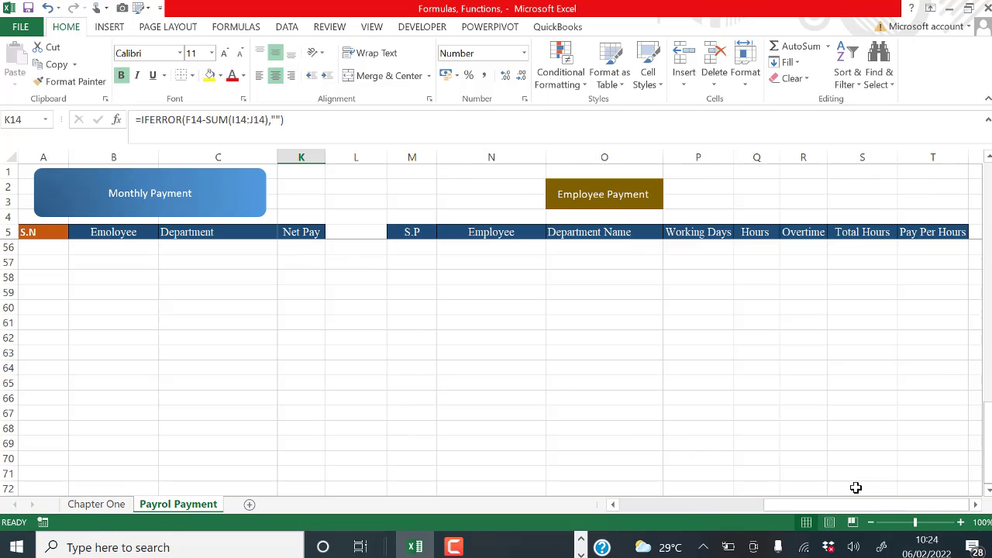
{"action": "scroll", "coordinate": [855, 487], "scroll_direction": "up", "scroll_amount": 17}
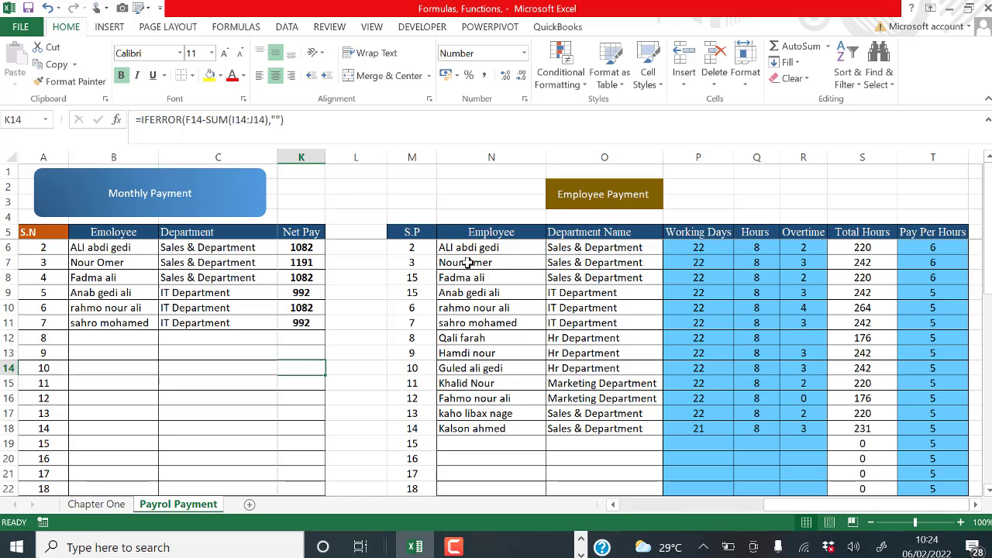
{"action": "left_click", "coordinate": [413, 250]}
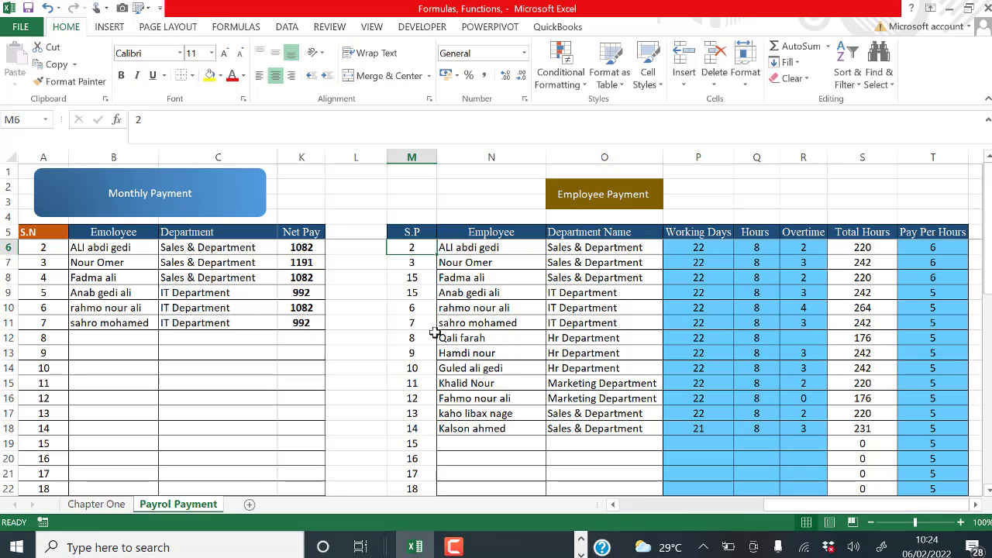
{"action": "left_click", "coordinate": [411, 277]}
{"action": "left_click", "coordinate": [412, 307]}
{"action": "left_click", "coordinate": [411, 352]}
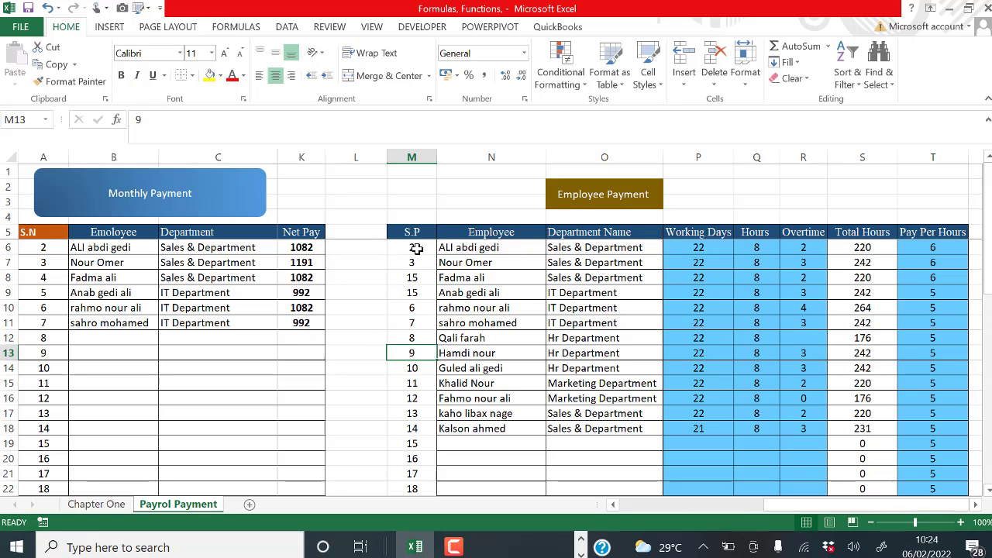
Select the S.P number cells from M6 down to M35
{"action": "left_click", "coordinate": [988, 278]}
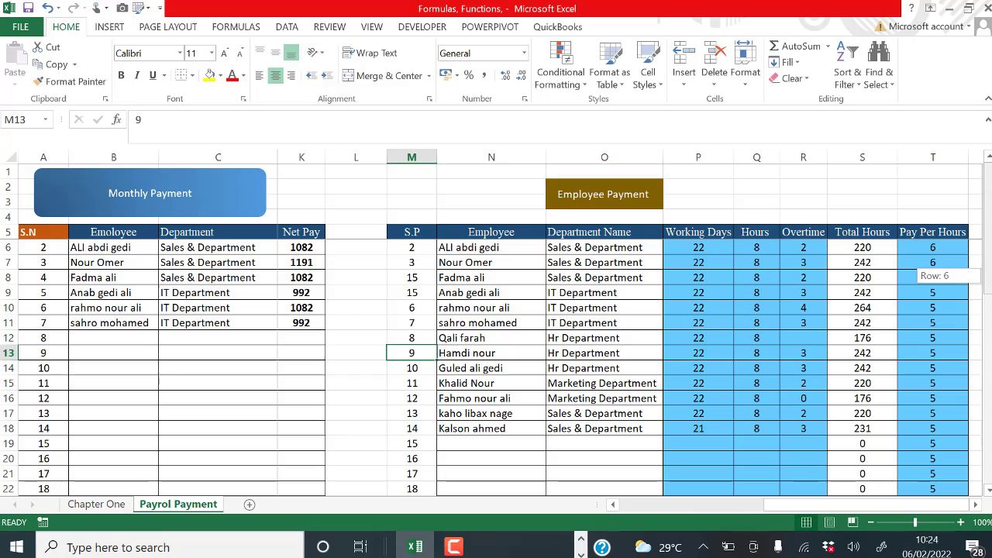
{"action": "left_click_drag", "start_coordinate": [988, 277], "coordinate": [988, 256]}
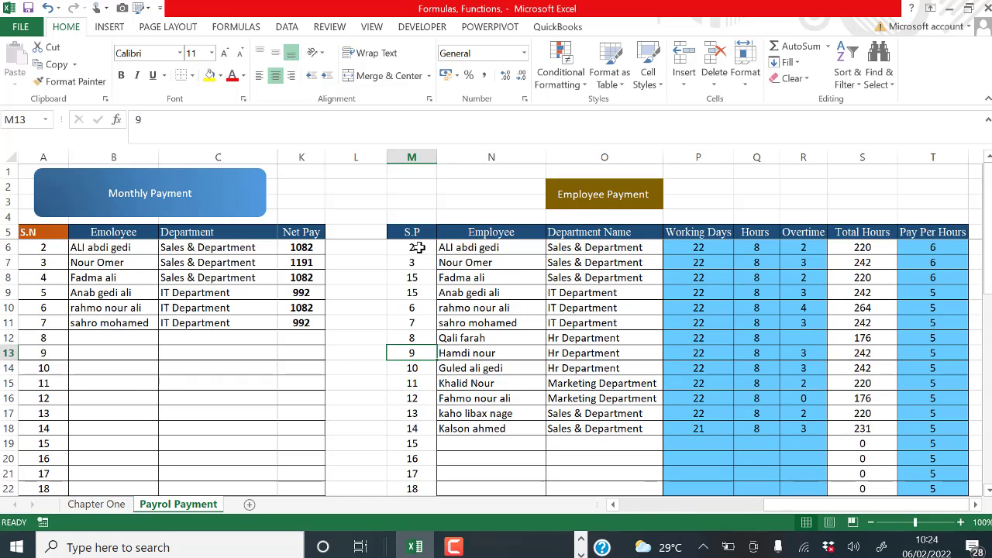
{"action": "left_click_drag", "start_coordinate": [418, 247], "coordinate": [408, 543]}
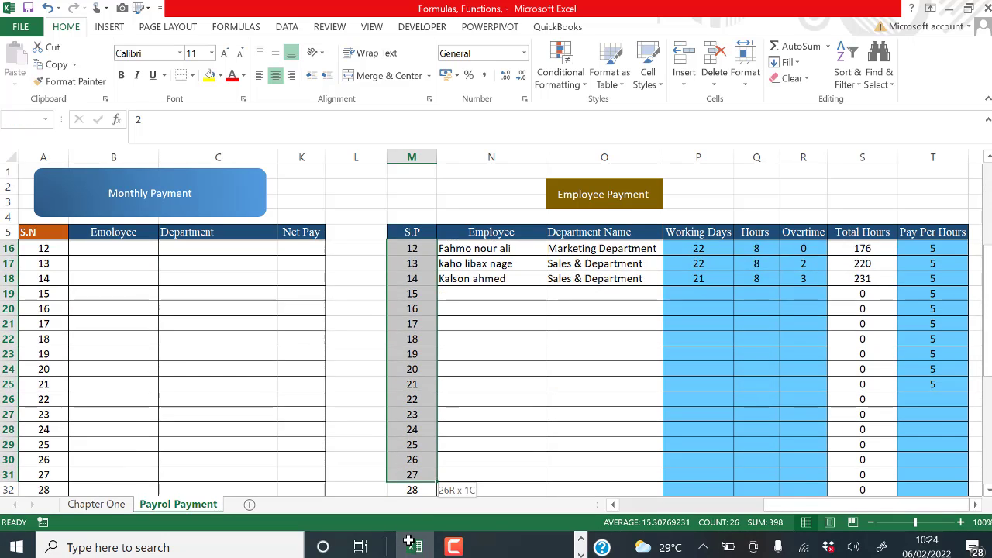
{"action": "left_click_drag", "start_coordinate": [408, 543], "coordinate": [411, 411]}
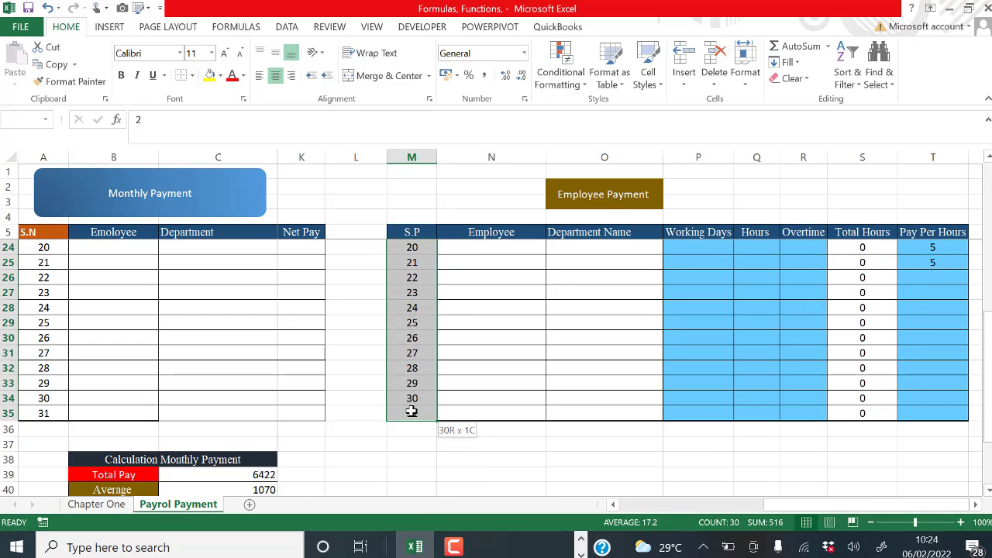
Clear the old S.P numbers from the selected cells
{"action": "right_click", "coordinate": [419, 359]}
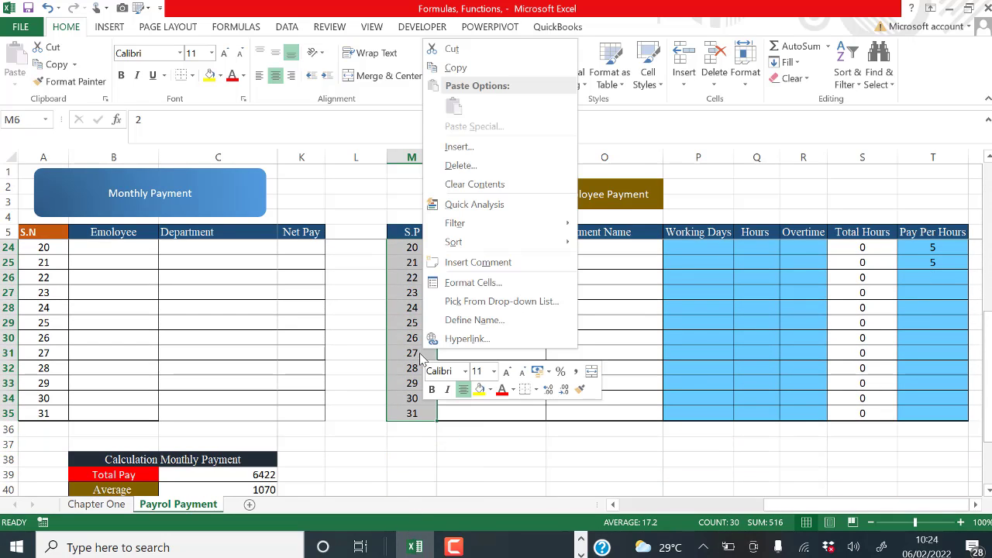
{"action": "left_click", "coordinate": [474, 184]}
{"action": "scroll", "coordinate": [498, 321], "scroll_direction": "up", "scroll_amount": 6}
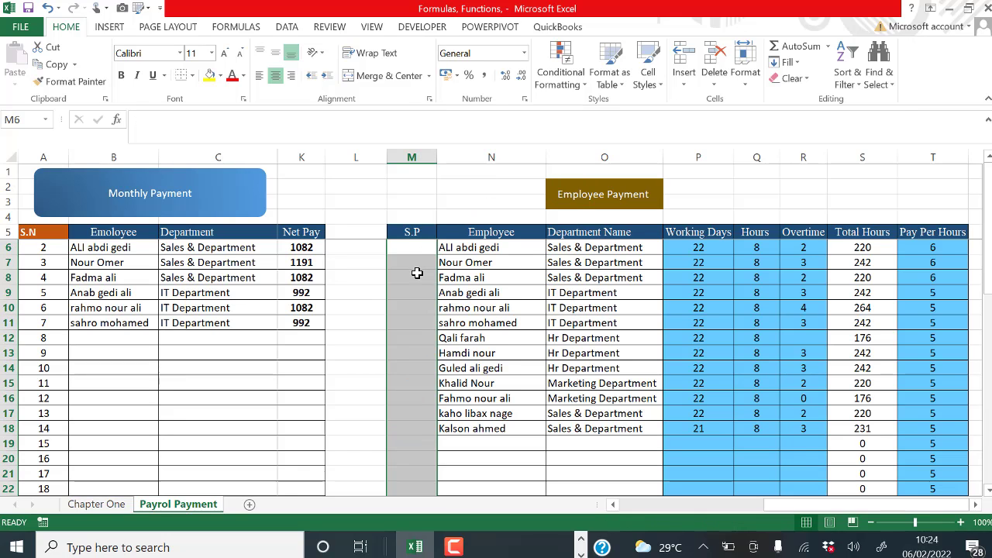
{"action": "left_click", "coordinate": [407, 324]}
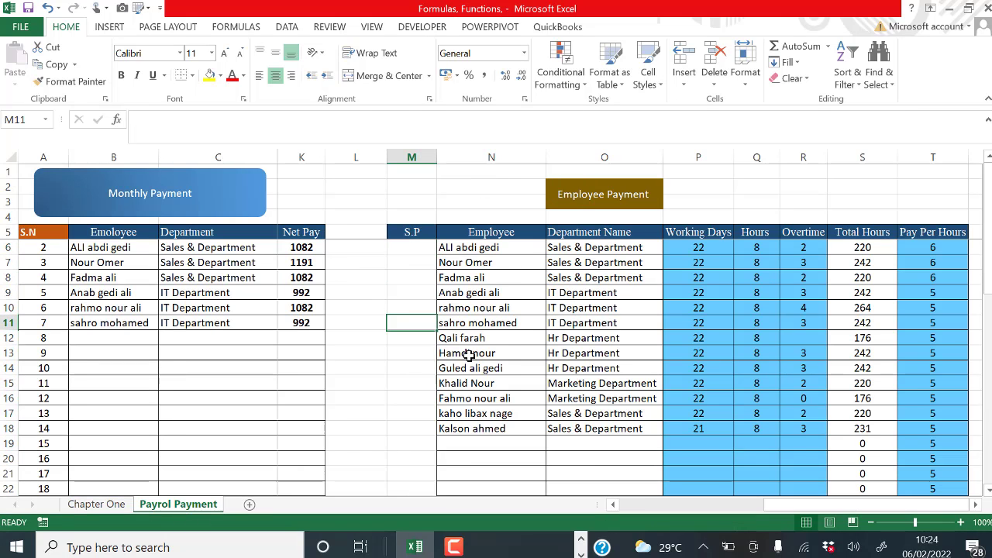
Enter 1 and 2 in M6:M7 and fill the series down, numbering employees 1 to 17
{"action": "left_click", "coordinate": [415, 248]}
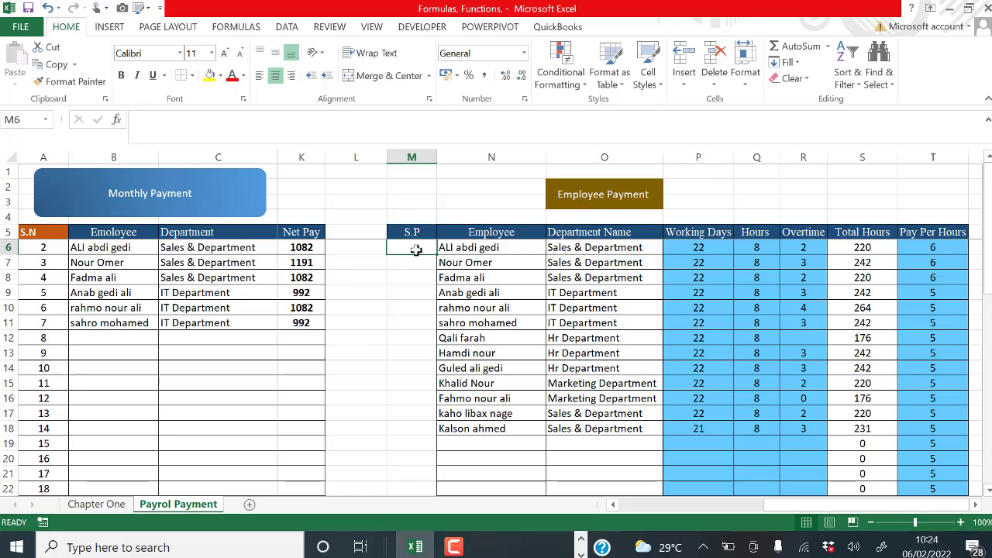
{"action": "type", "text": "1"}
{"action": "key", "text": "Return"}
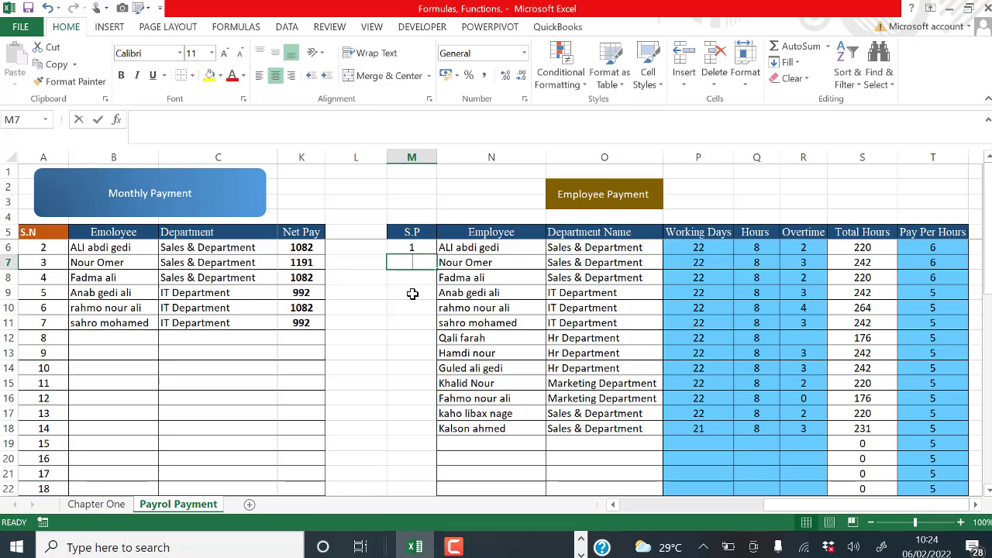
{"action": "type", "text": "2"}
{"action": "key", "text": "Return"}
{"action": "left_click", "coordinate": [414, 248]}
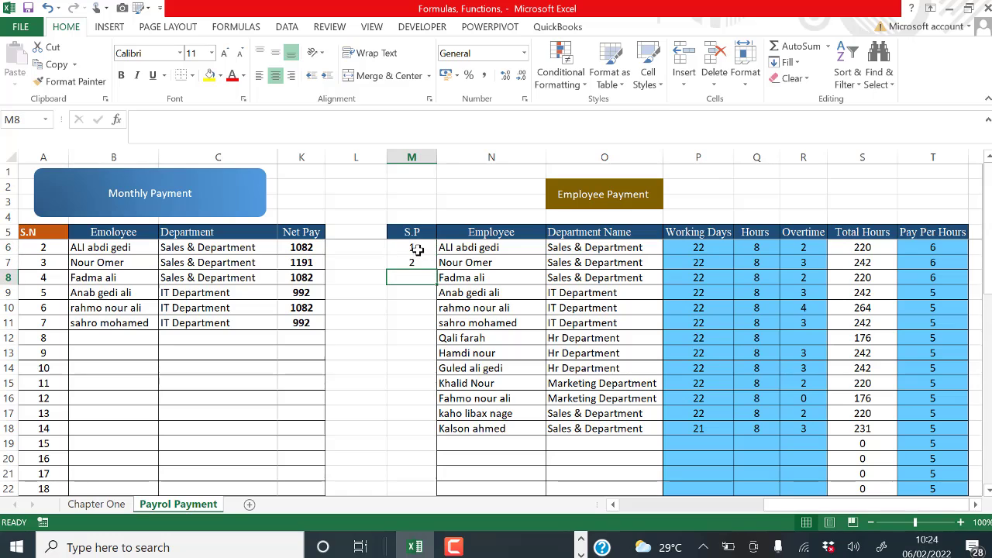
{"action": "mouse_move", "coordinate": [415, 250]}
{"action": "left_mouse_down"}
{"action": "mouse_move", "coordinate": [433, 519]}
{"action": "mouse_move", "coordinate": [421, 445]}
{"action": "left_mouse_up"}
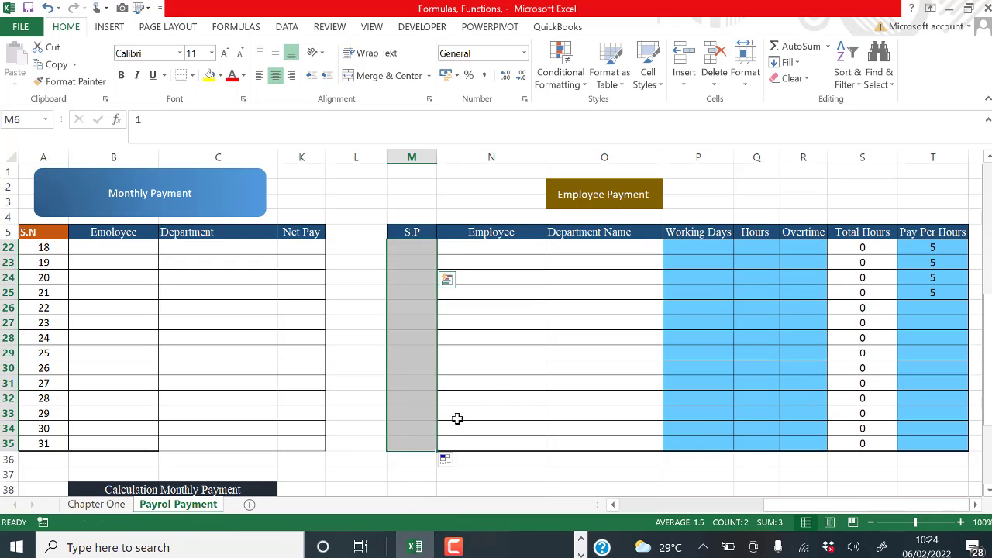
{"action": "left_click", "coordinate": [521, 394]}
{"action": "scroll", "coordinate": [524, 388], "scroll_direction": "up", "scroll_amount": 5}
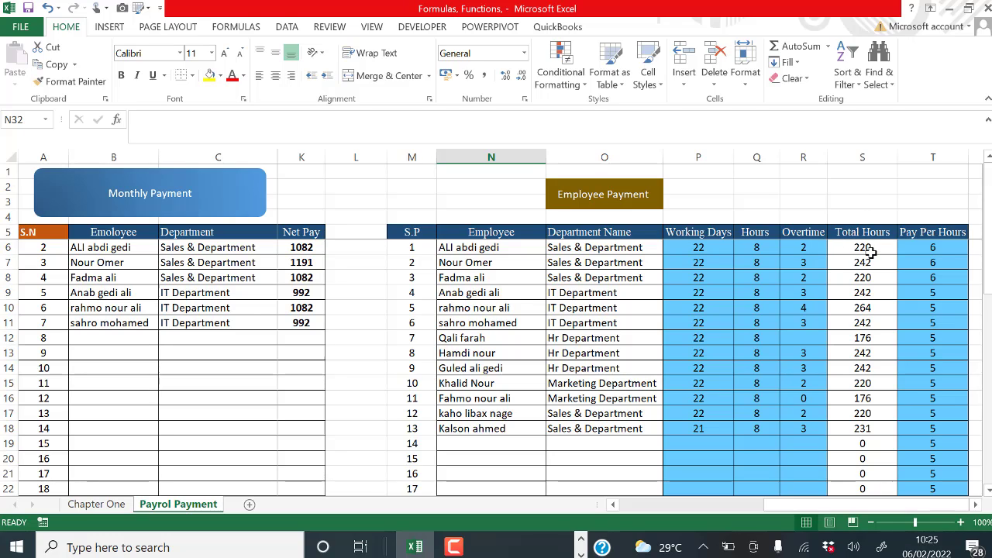
Scroll horizontally to show the Monthly Payment columns from Hours Worked through Net Pay
{"action": "left_click_drag", "start_coordinate": [862, 512], "coordinate": [878, 509]}
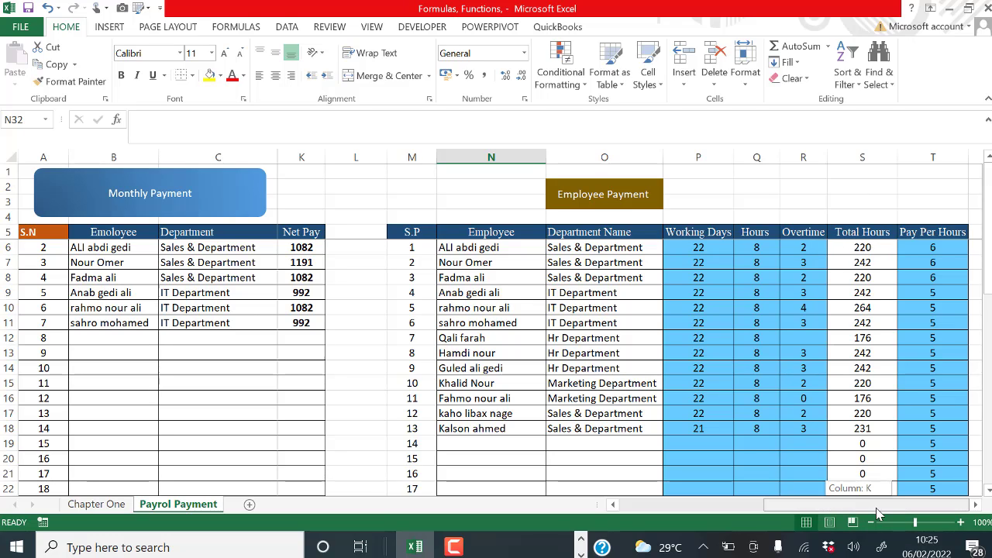
{"action": "left_click", "coordinate": [976, 504]}
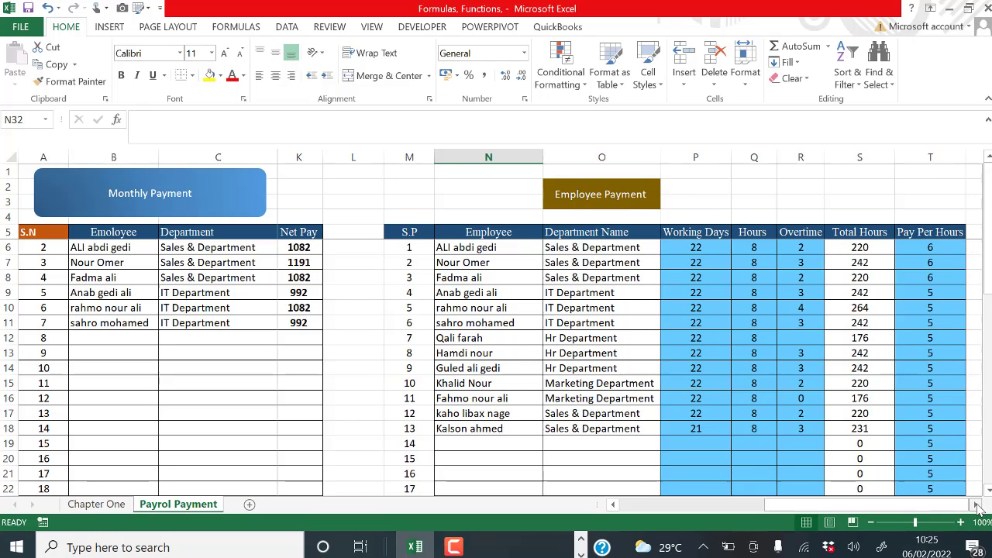
{"action": "left_click", "coordinate": [976, 504]}
{"action": "left_click", "coordinate": [977, 505]}
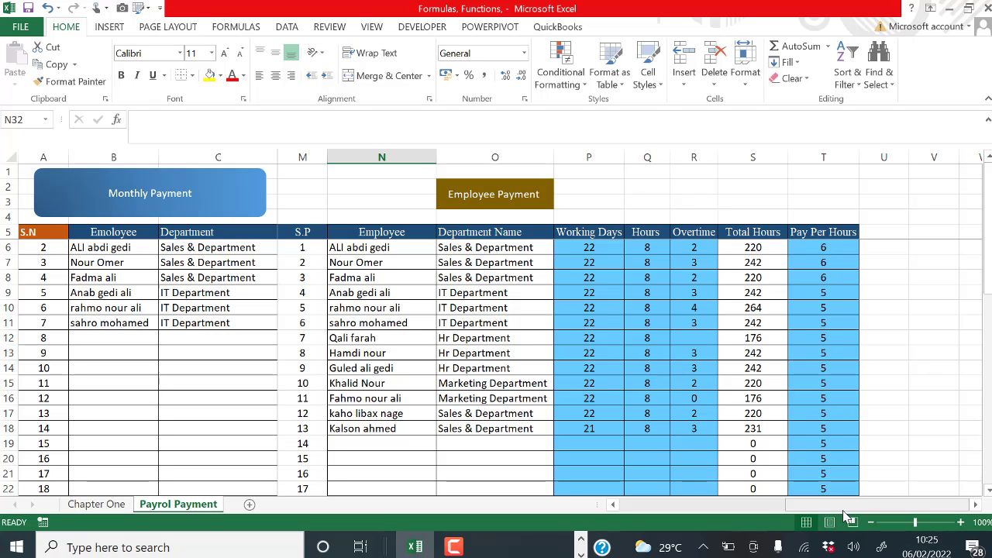
{"action": "left_click_drag", "start_coordinate": [844, 510], "coordinate": [747, 512]}
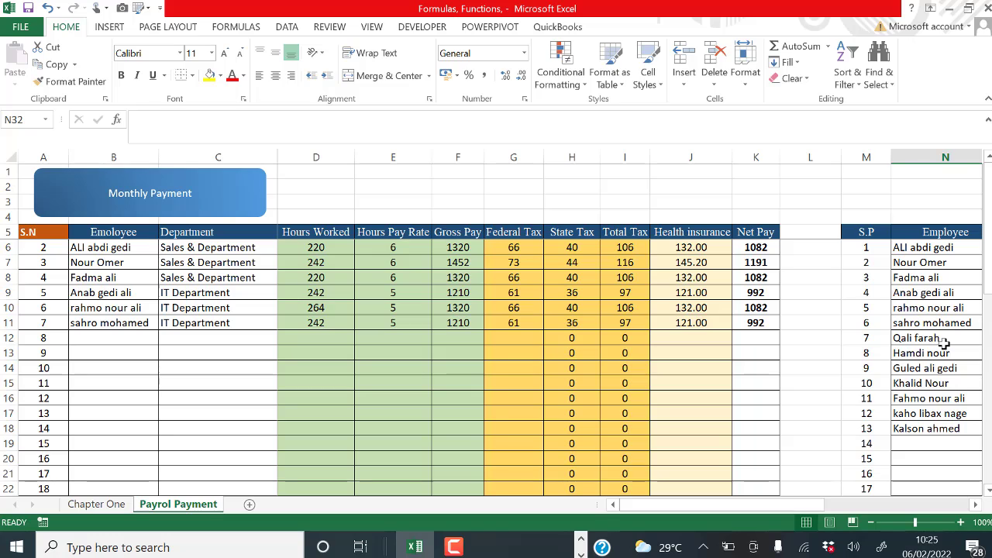
Pick the seventh employee from B12's name dropdown, adding an Hr Department row with Net Pay 722
{"action": "left_click", "coordinate": [93, 336]}
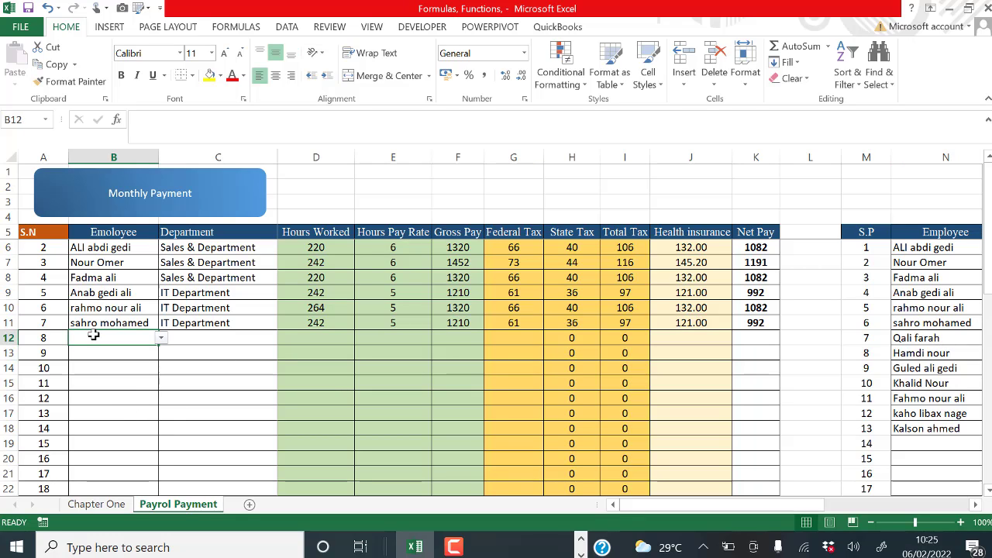
{"action": "left_click", "coordinate": [160, 338]}
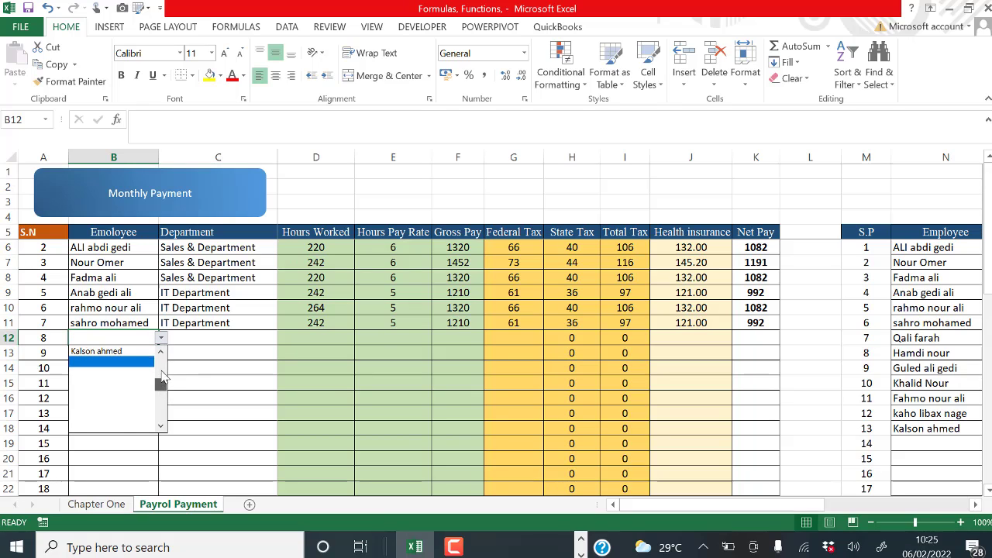
{"action": "left_click_drag", "start_coordinate": [163, 389], "coordinate": [164, 367]}
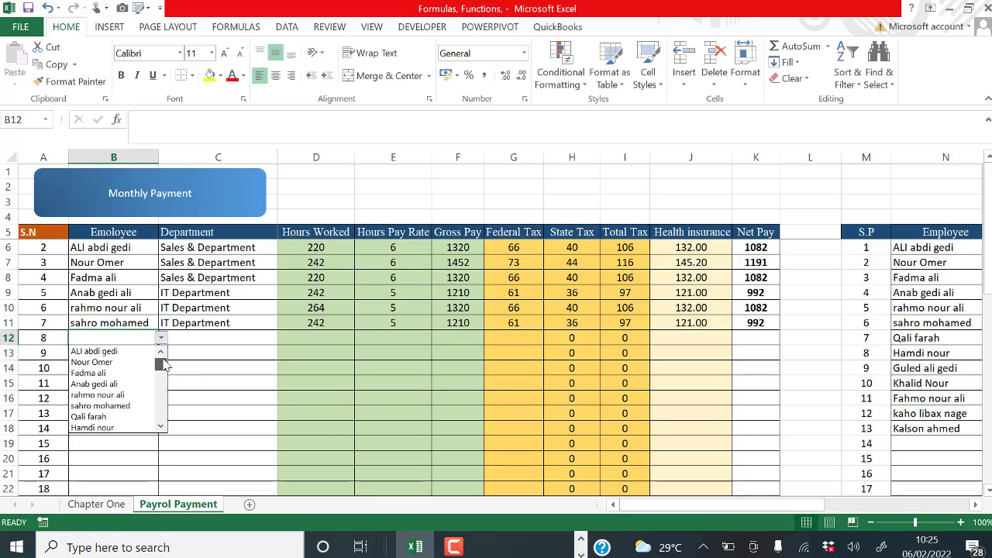
{"action": "left_click", "coordinate": [99, 416]}
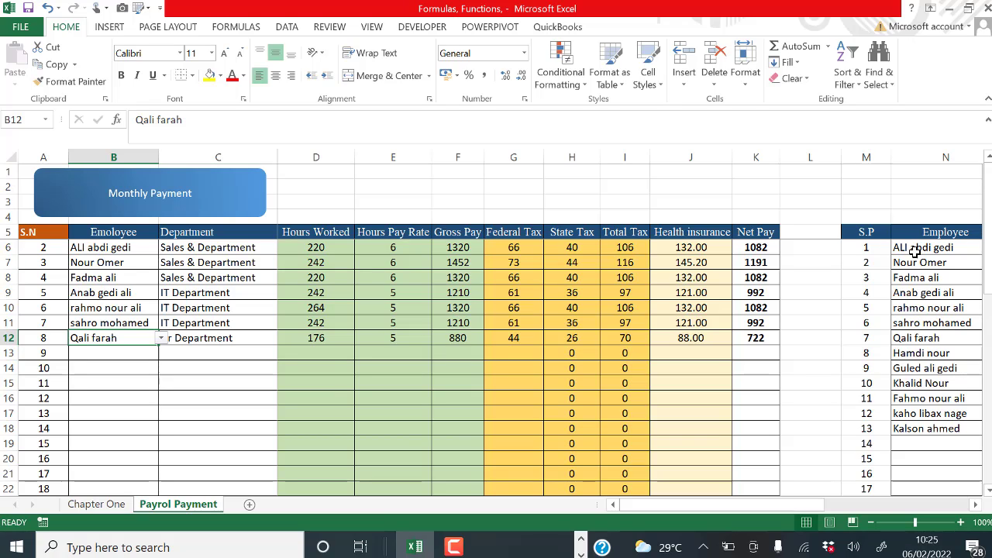
{"action": "left_click_drag", "start_coordinate": [763, 509], "coordinate": [832, 502]}
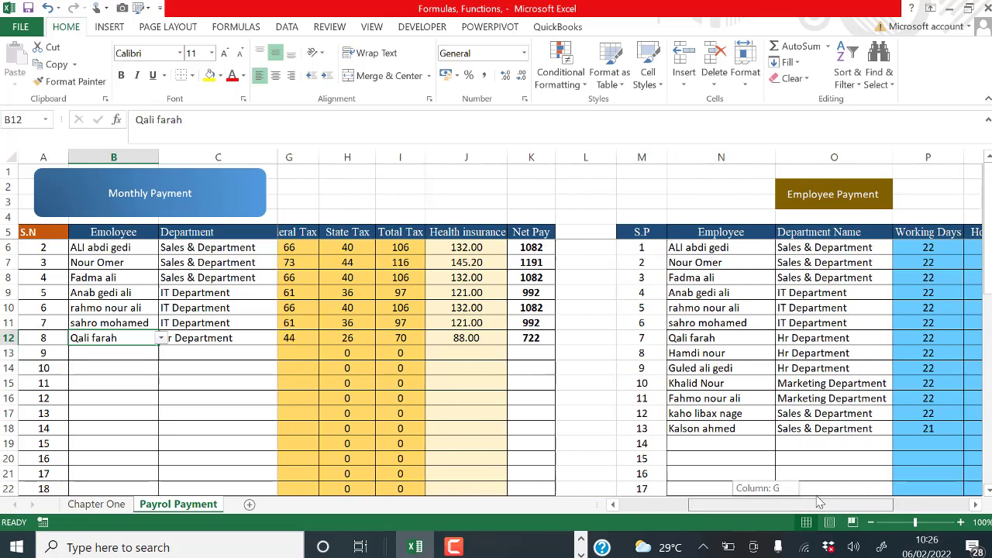
{"action": "mouse_move", "coordinate": [839, 502]}
{"action": "left_mouse_down"}
{"action": "mouse_move", "coordinate": [897, 504]}
{"action": "mouse_move", "coordinate": [900, 470]}
{"action": "left_mouse_up"}
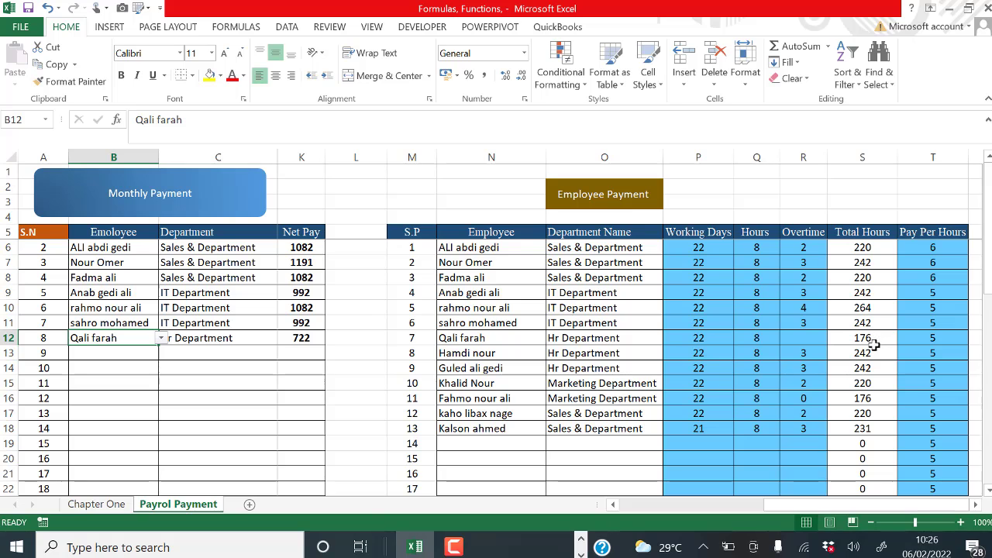
Check the state tax, federal tax and net pay formulas in H12, G12 and K12
{"action": "left_click", "coordinate": [801, 511]}
{"action": "left_click_drag", "start_coordinate": [800, 511], "coordinate": [640, 512]}
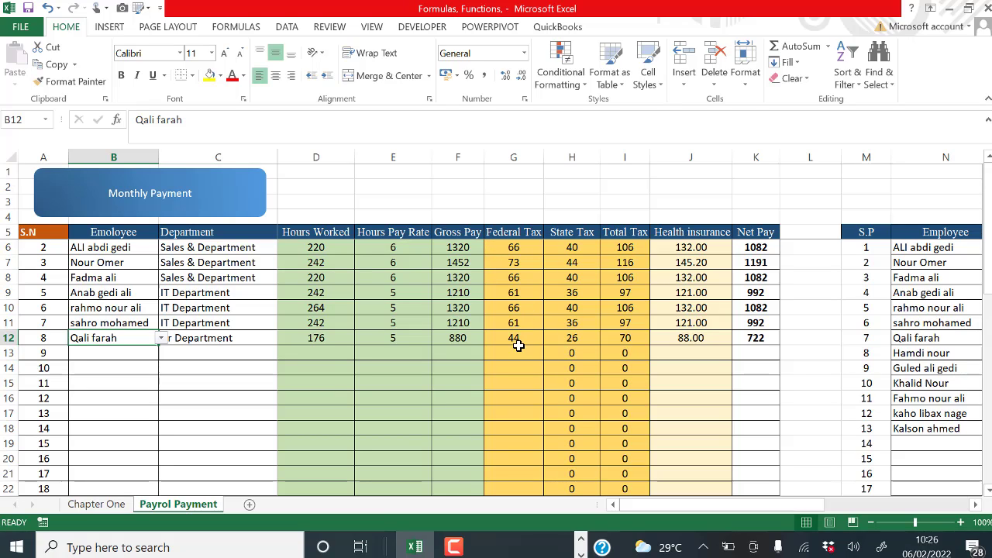
{"action": "left_click", "coordinate": [572, 339]}
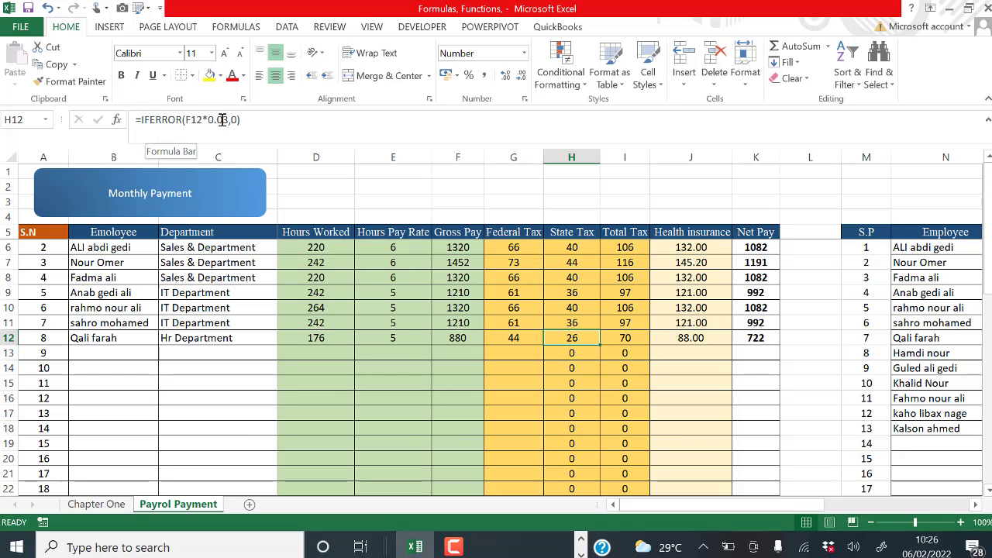
{"action": "left_click", "coordinate": [526, 337]}
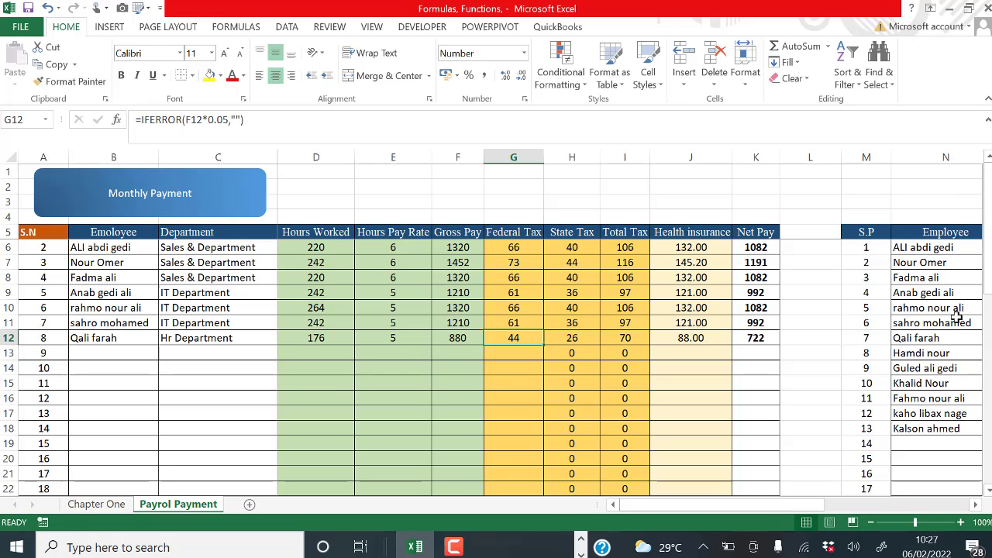
{"action": "left_click", "coordinate": [759, 339]}
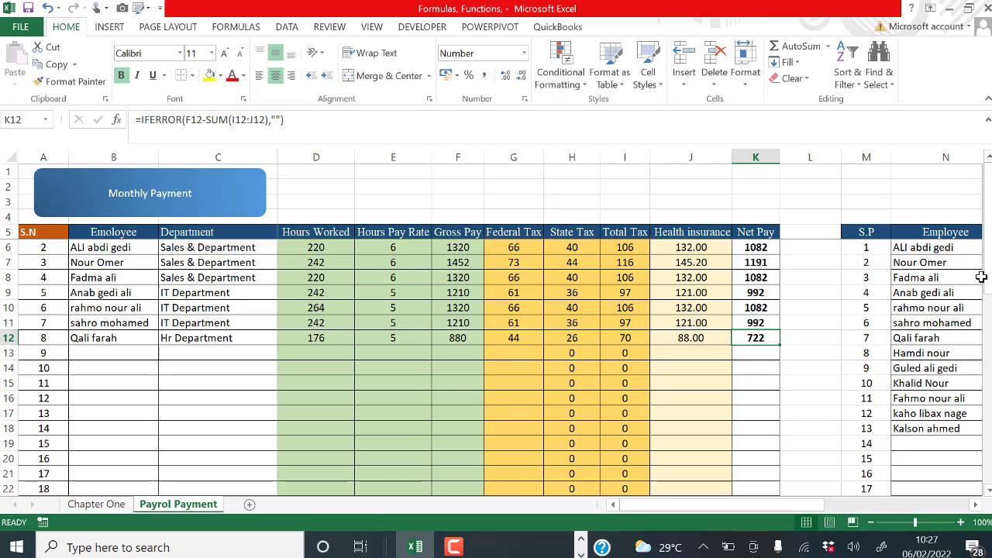
{"action": "left_click_drag", "start_coordinate": [985, 271], "coordinate": [986, 284]}
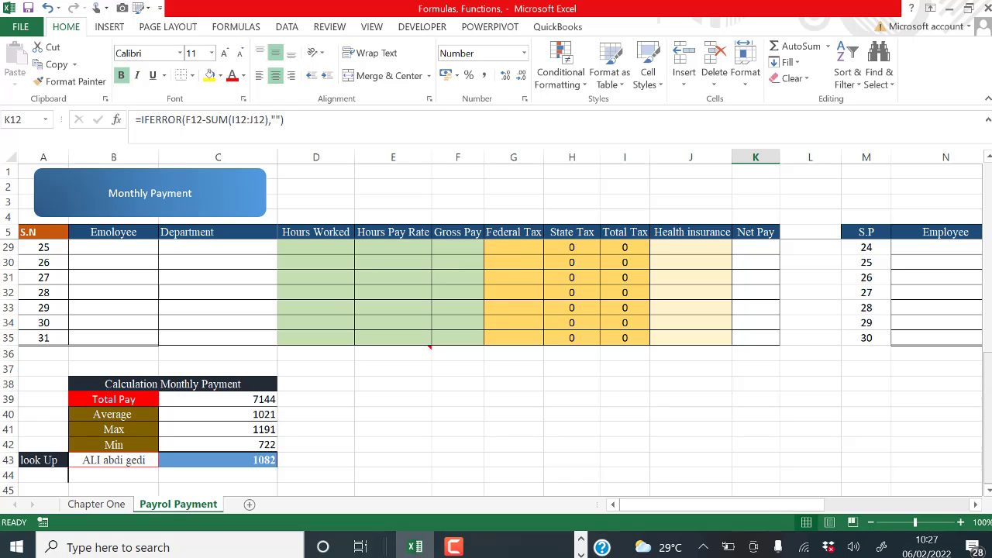
Review the =MIN(K6:K32) formula in C42, then J12's IFERROR health insurance formula (88.00)
{"action": "left_click_drag", "start_coordinate": [987, 391], "coordinate": [989, 203]}
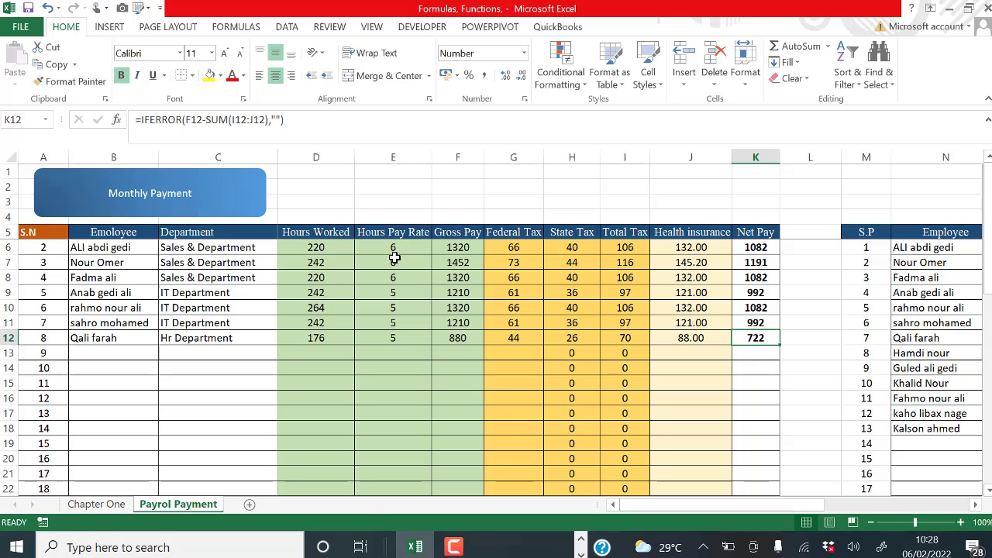
{"action": "left_click_drag", "start_coordinate": [987, 232], "coordinate": [987, 279]}
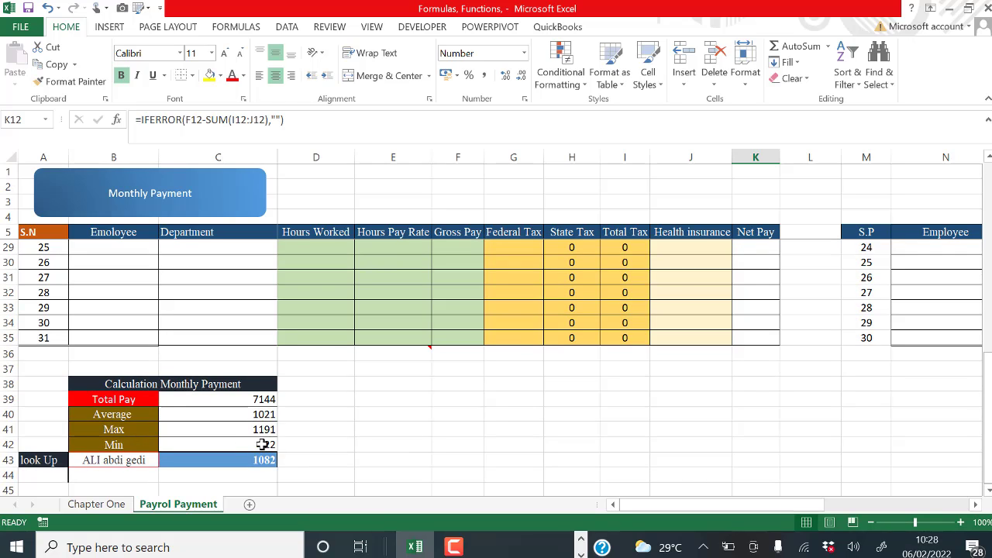
{"action": "left_click", "coordinate": [271, 444]}
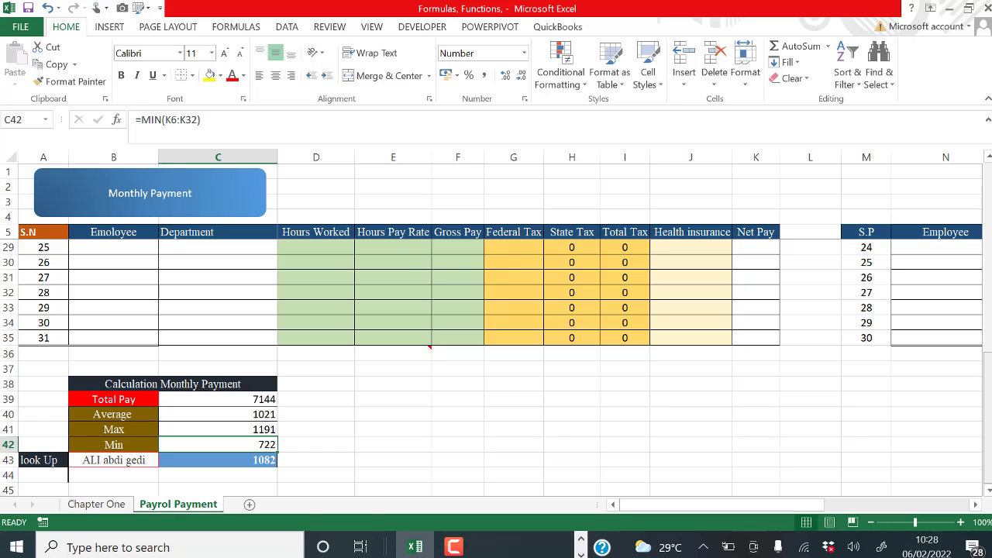
{"action": "left_click_drag", "start_coordinate": [988, 326], "coordinate": [987, 267]}
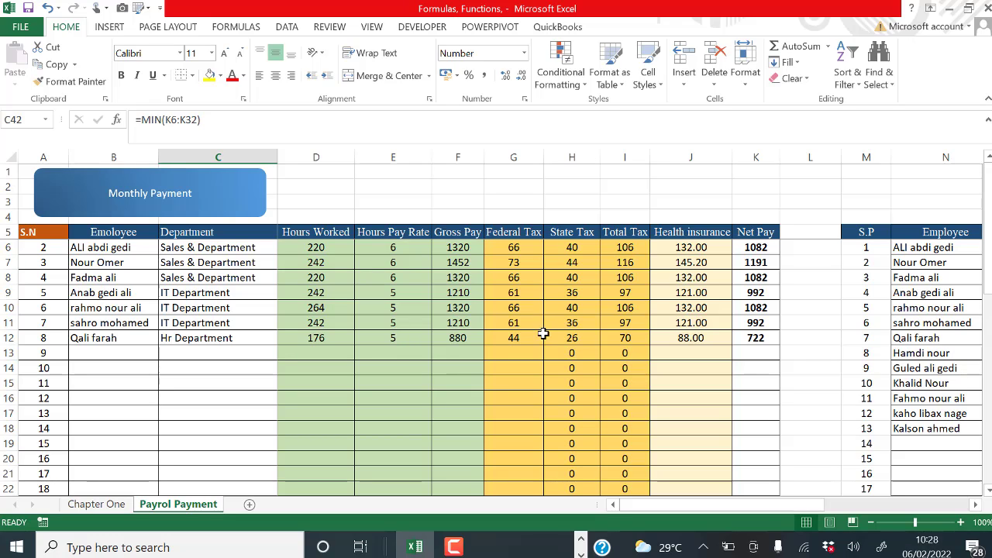
{"action": "left_click", "coordinate": [699, 338]}
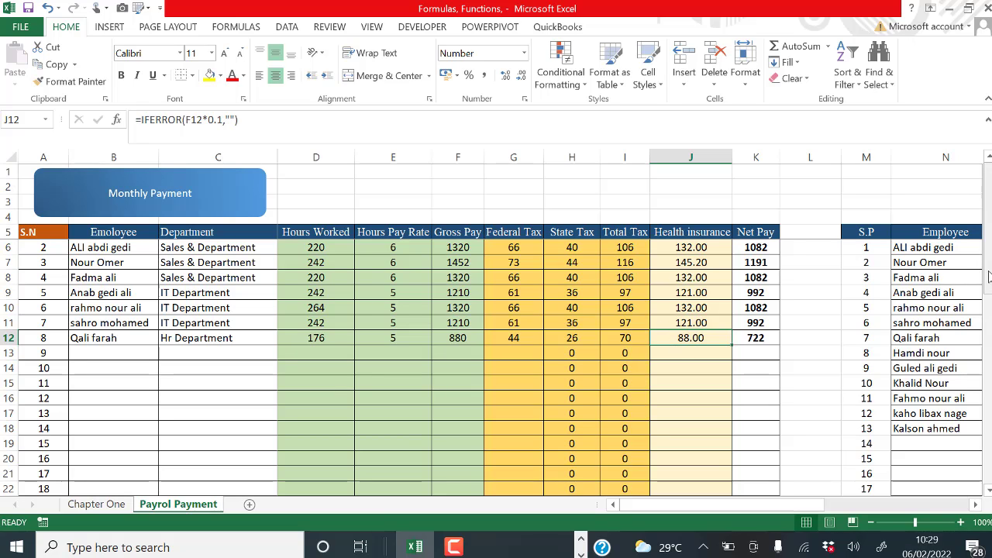
{"action": "left_click_drag", "start_coordinate": [988, 276], "coordinate": [988, 286]}
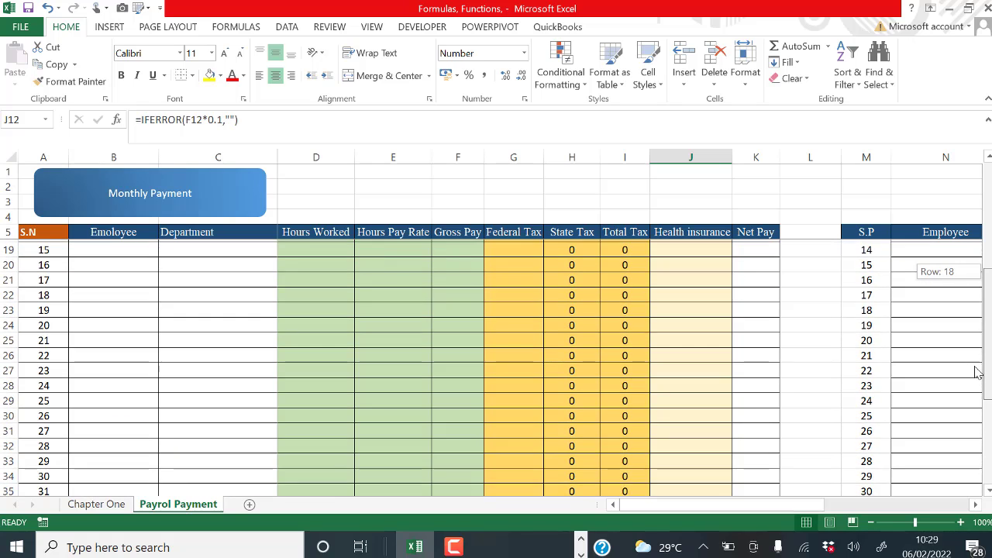
Pick the seventh employee in B43's look Up dropdown, changing the lookup result from 1082 to 722
{"action": "left_click_drag", "start_coordinate": [988, 432], "coordinate": [988, 264]}
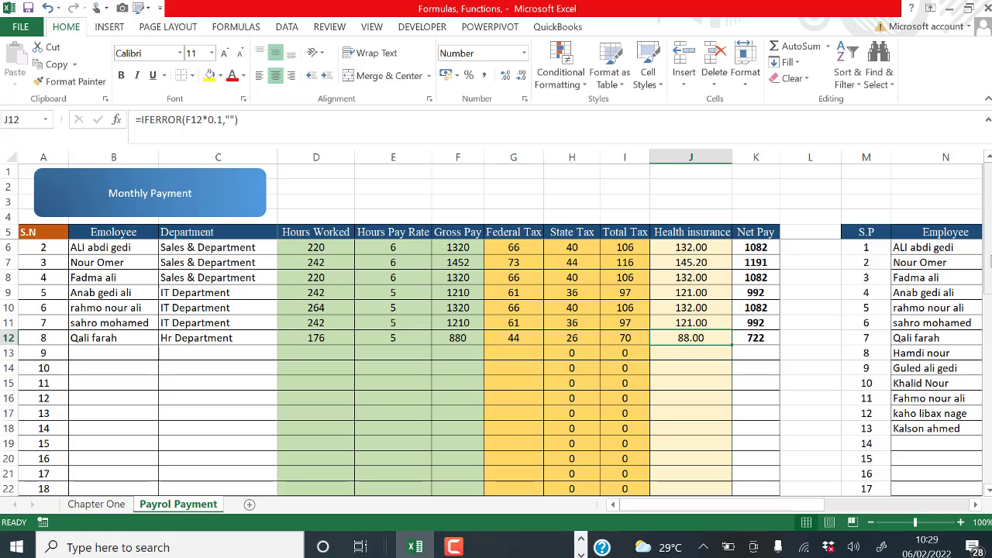
{"action": "left_click_drag", "start_coordinate": [988, 232], "coordinate": [988, 455]}
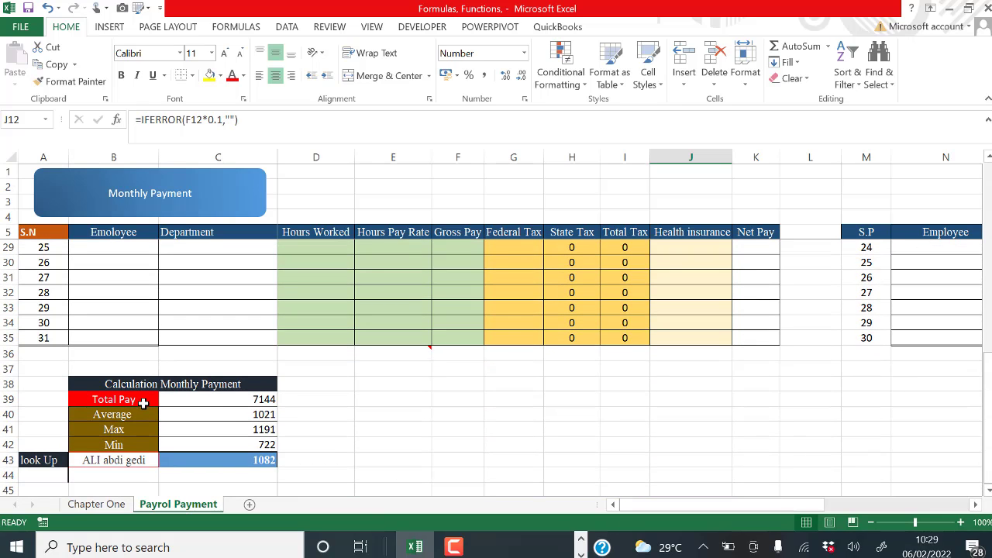
{"action": "left_click", "coordinate": [138, 459]}
{"action": "left_click", "coordinate": [161, 461]}
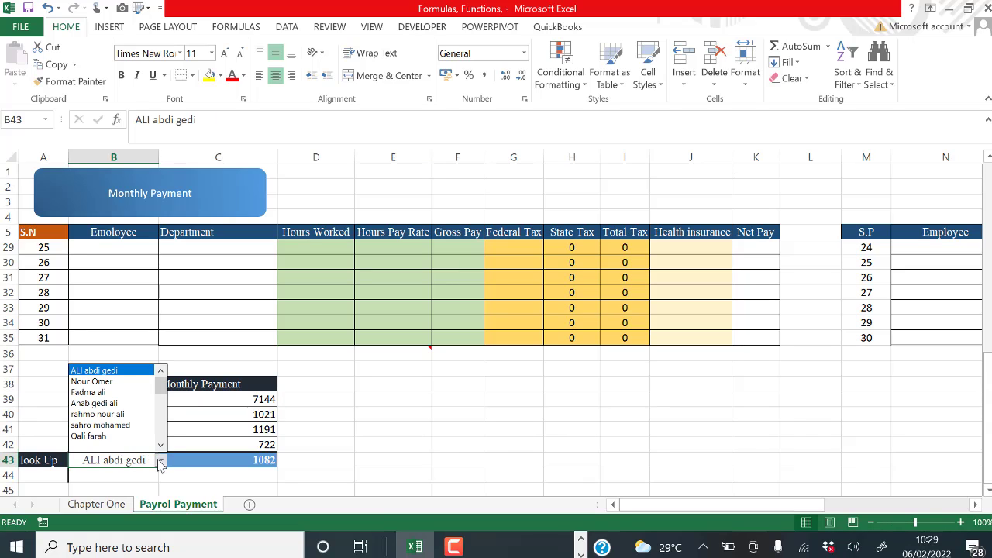
{"action": "left_click", "coordinate": [108, 436]}
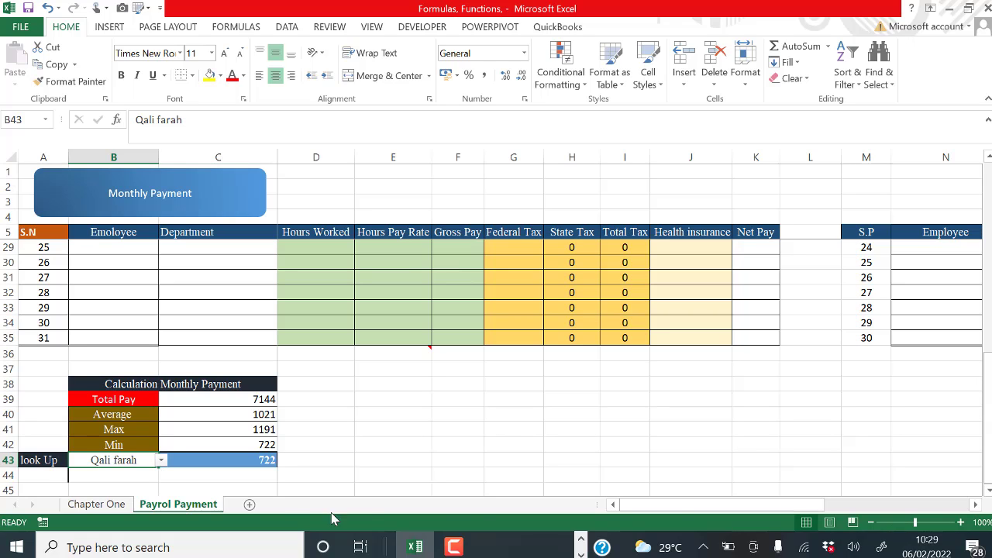
Type the new employee's name in the row below the last Employee Payment entry
{"action": "mouse_move", "coordinate": [678, 505]}
{"action": "left_mouse_down"}
{"action": "mouse_move", "coordinate": [735, 505]}
{"action": "mouse_move", "coordinate": [991, 446]}
{"action": "left_mouse_up"}
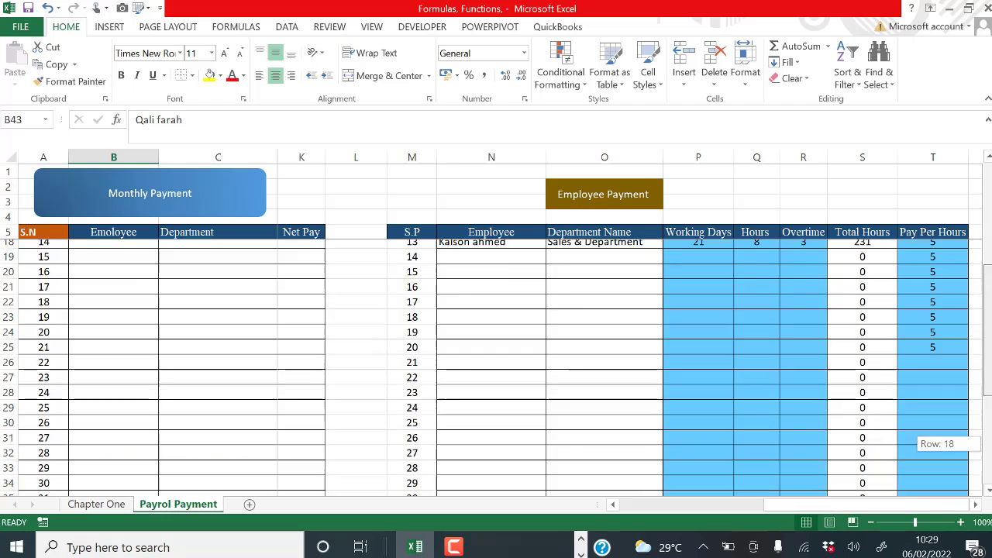
{"action": "left_click_drag", "start_coordinate": [987, 445], "coordinate": [988, 233]}
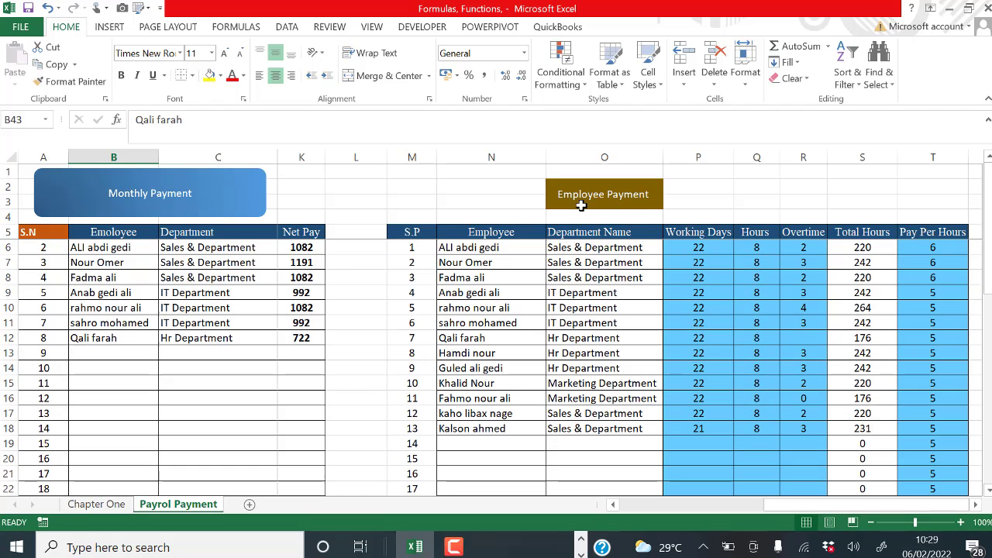
{"action": "left_click", "coordinate": [483, 440]}
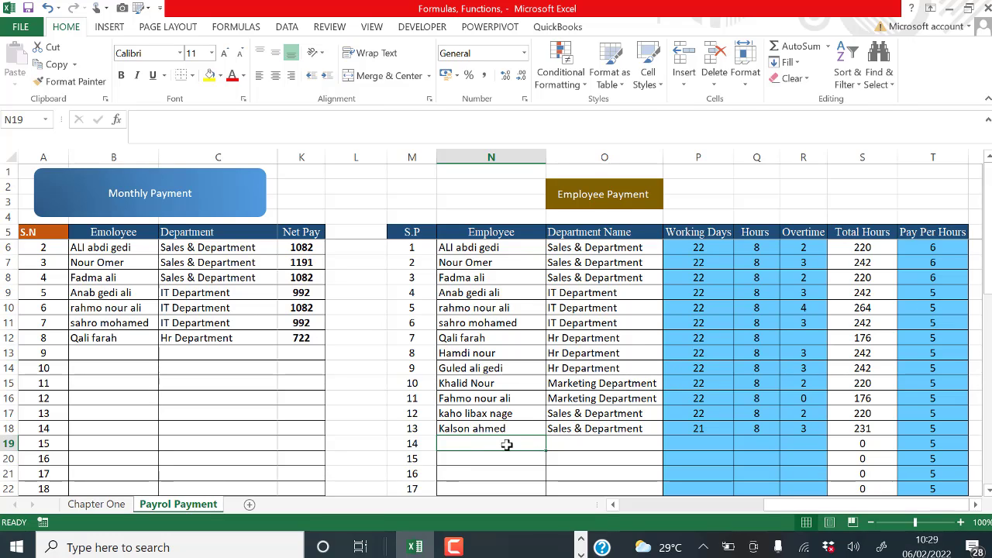
{"action": "type", "text": "G"}
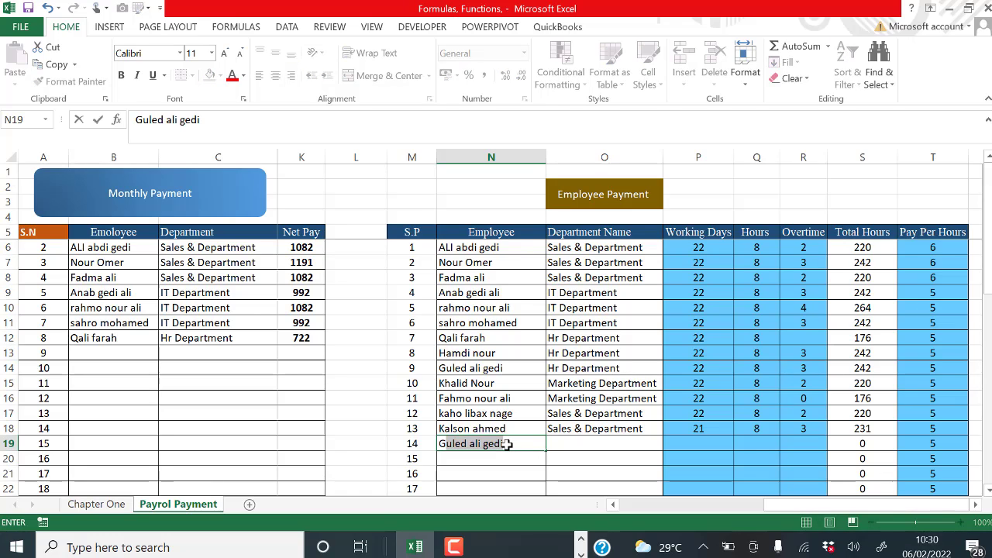
{"action": "type", "text": "uled n"}
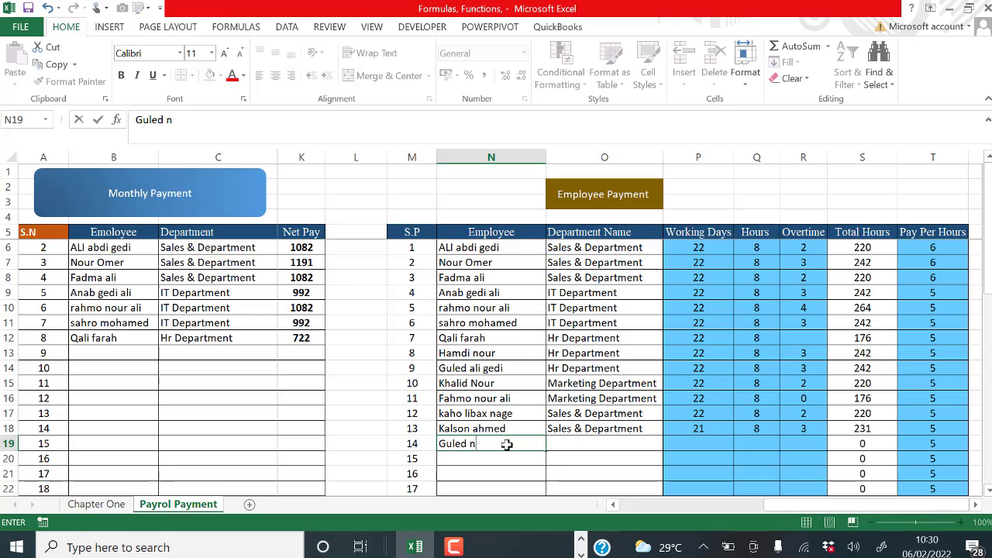
{"action": "key", "text": "BackSpace"}
{"action": "type", "text": "Fara"}
{"action": "type", "text": "h k"}
{"action": "type", "text": "hadar"}
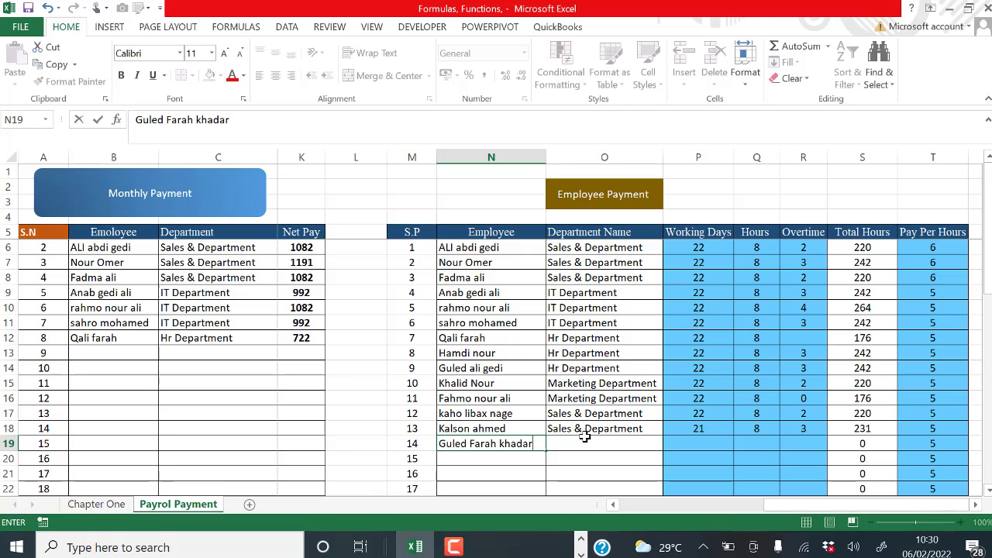
{"action": "left_click", "coordinate": [586, 439]}
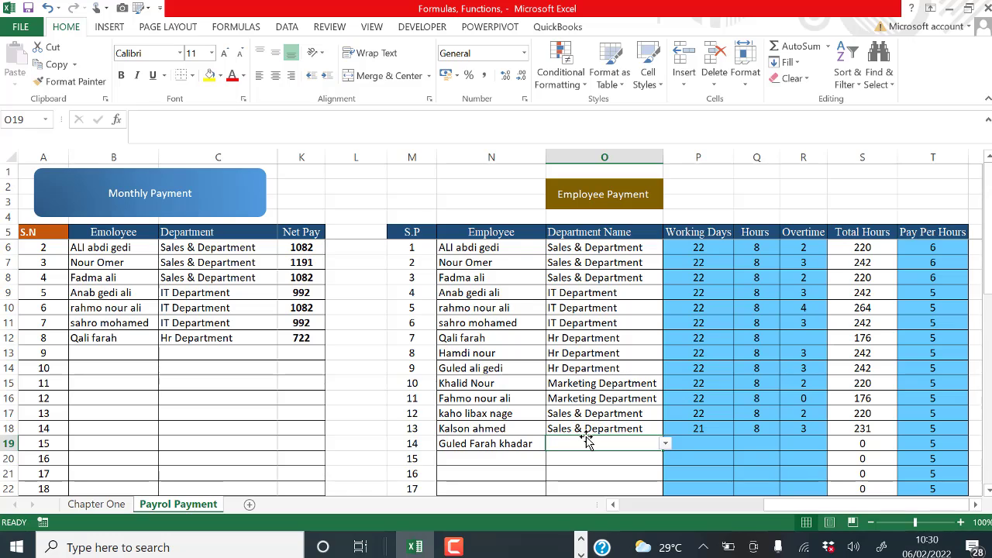
Give the new employee Sales & Department, 25 working days, 8 hours and 4 overtime hours
{"action": "left_click", "coordinate": [665, 444]}
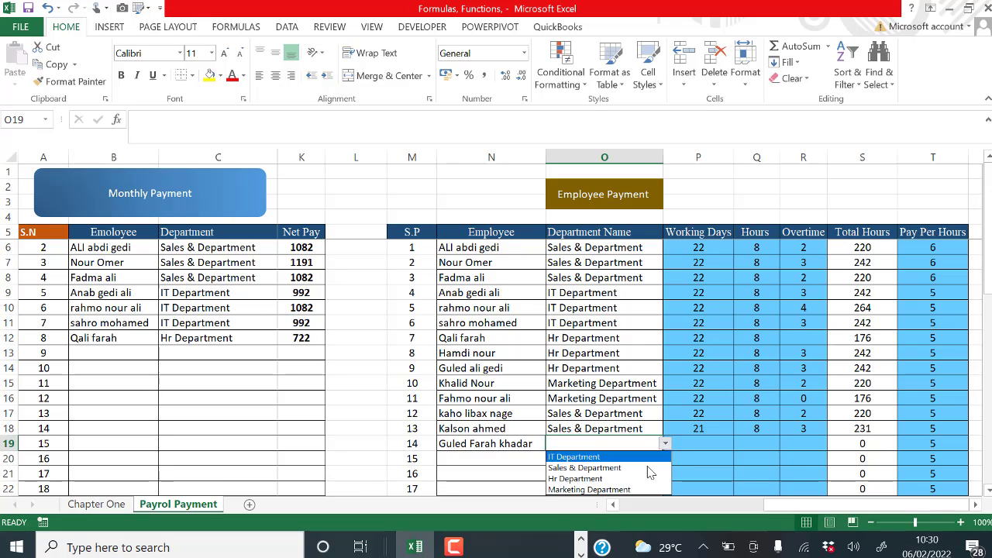
{"action": "left_click", "coordinate": [618, 469]}
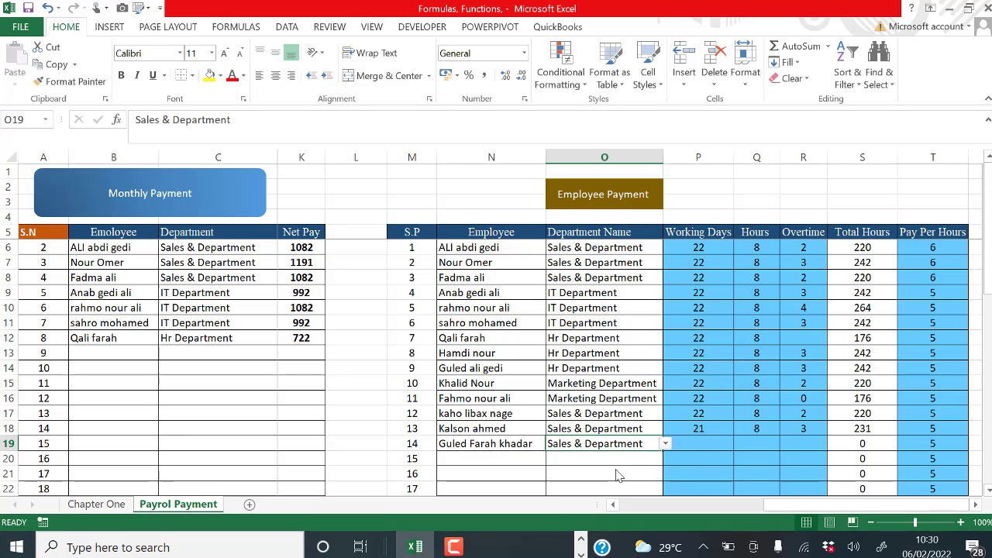
{"action": "left_click", "coordinate": [701, 445]}
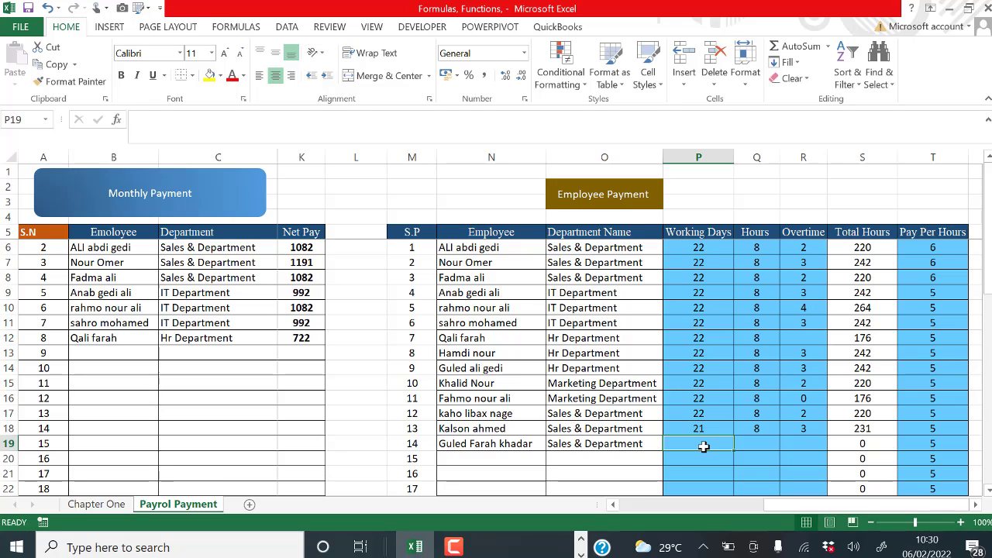
{"action": "type", "text": "25"}
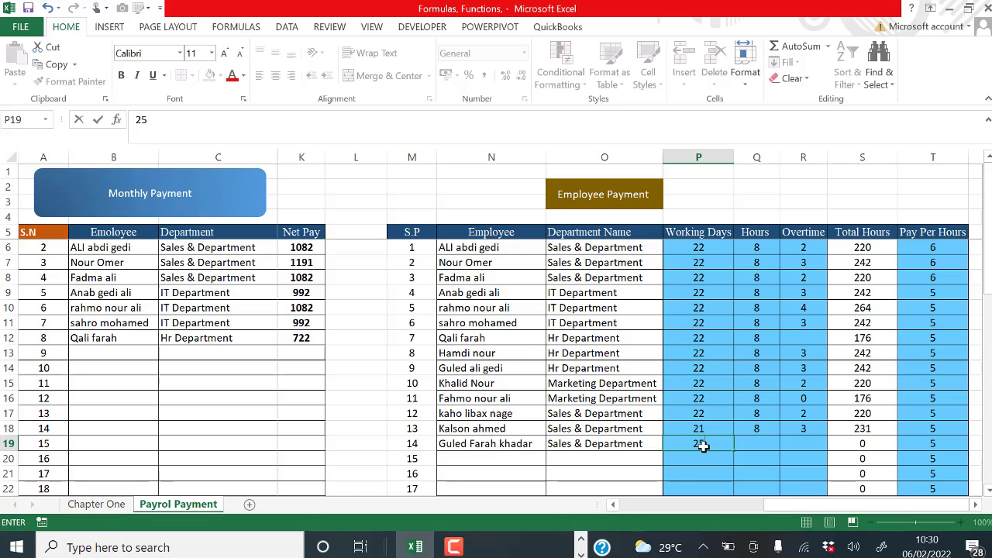
{"action": "key", "text": "Return"}
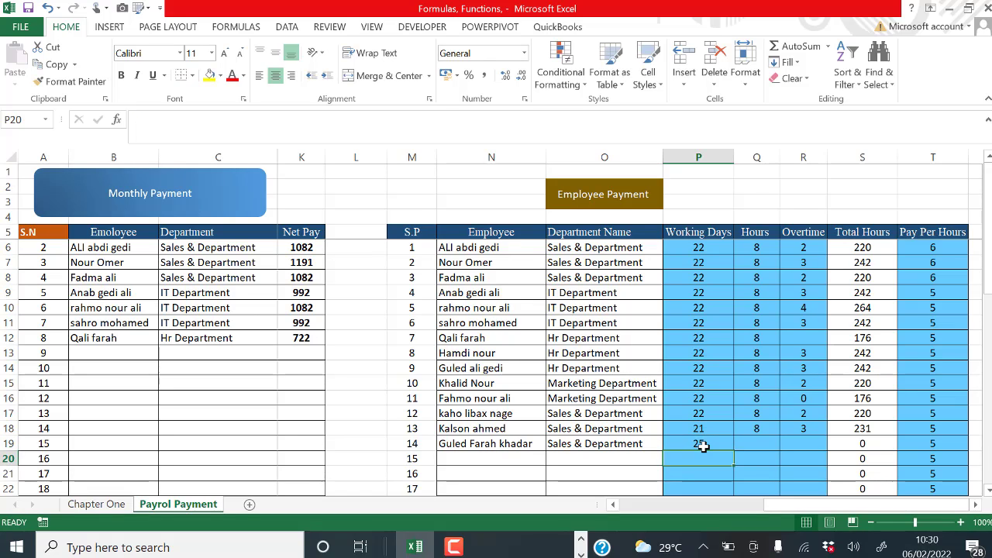
{"action": "left_click", "coordinate": [772, 441]}
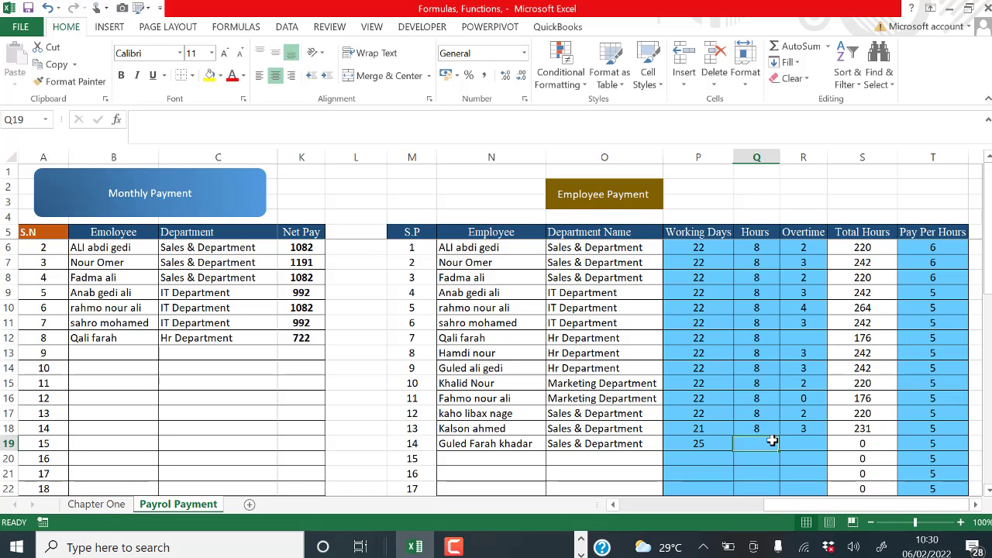
{"action": "type", "text": "8"}
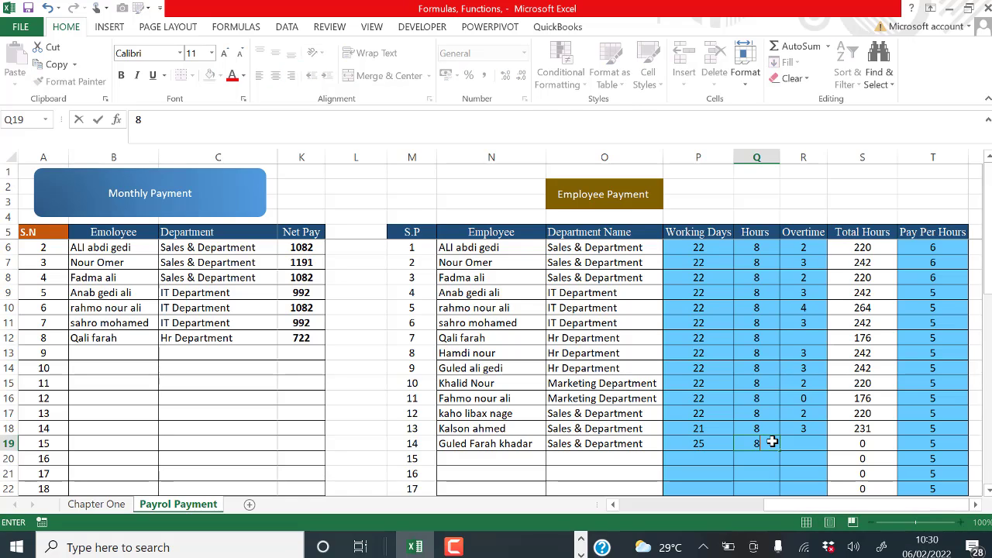
{"action": "left_click", "coordinate": [798, 441]}
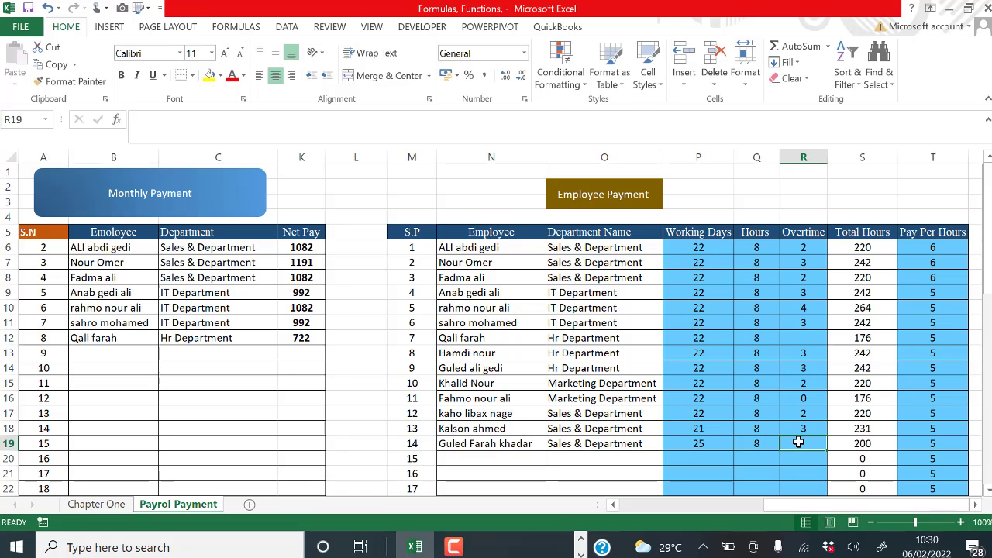
{"action": "type", "text": "4"}
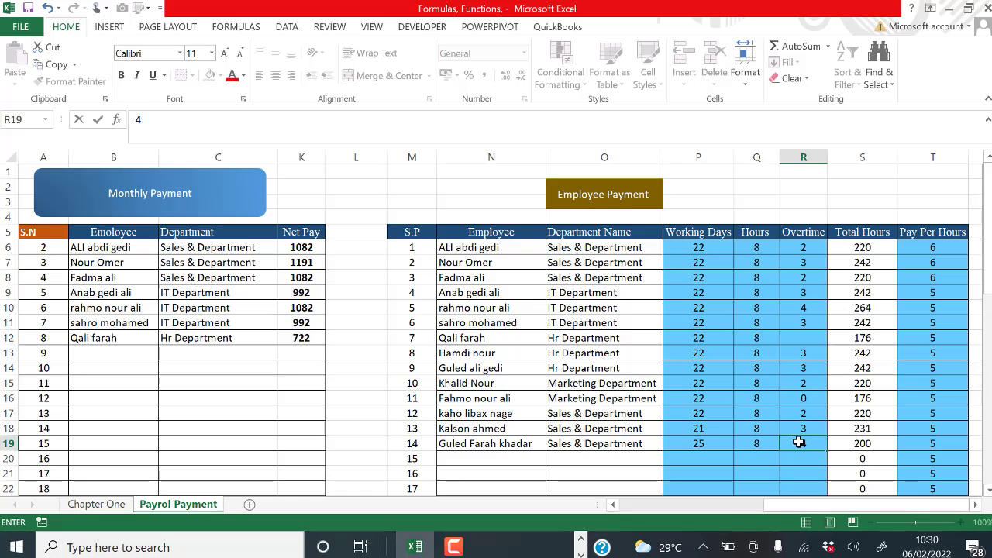
{"action": "left_click", "coordinate": [687, 459]}
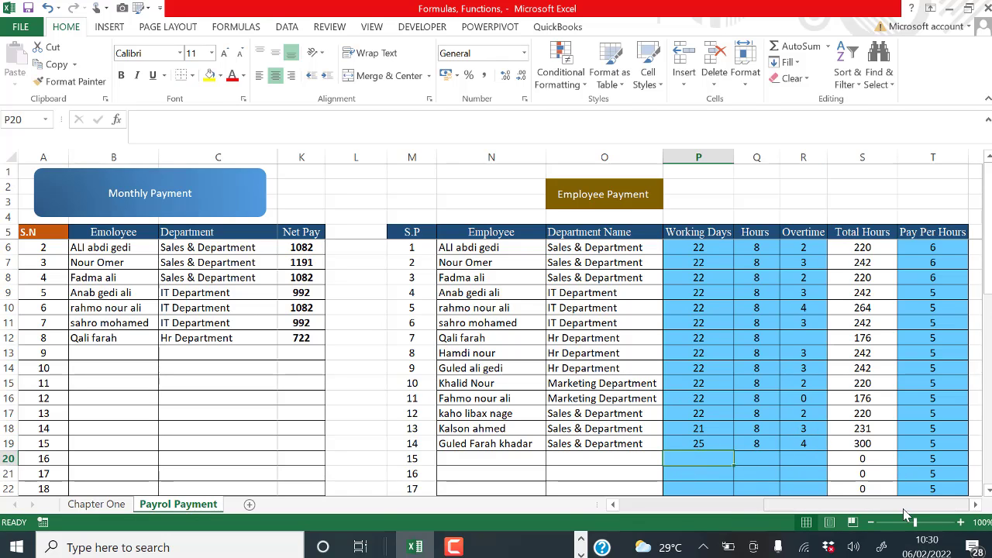
{"action": "left_click", "coordinate": [936, 444]}
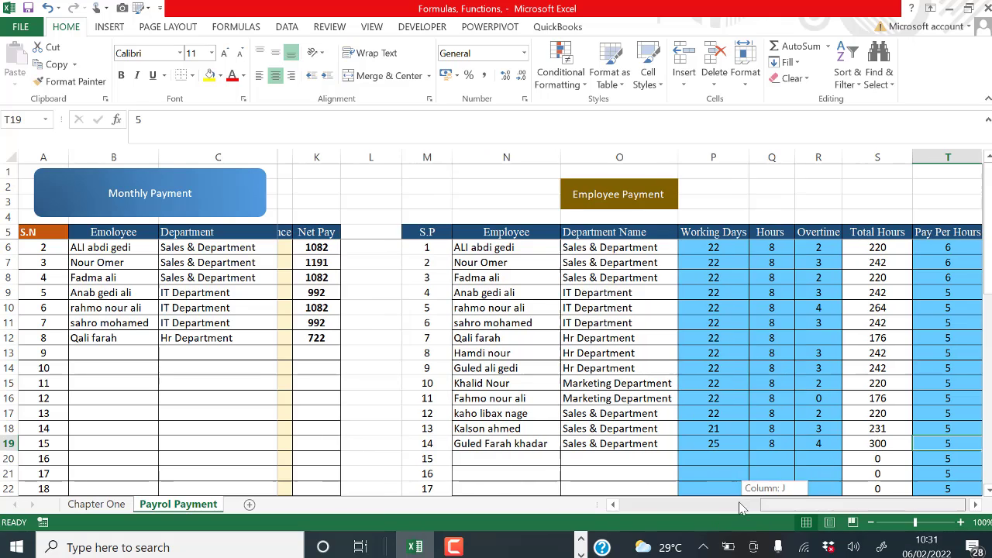
Choose the new Sales & Department employee in B13's dropdown, giving Gross Pay 1500 and Net Pay 1230
{"action": "left_click_drag", "start_coordinate": [777, 507], "coordinate": [571, 496]}
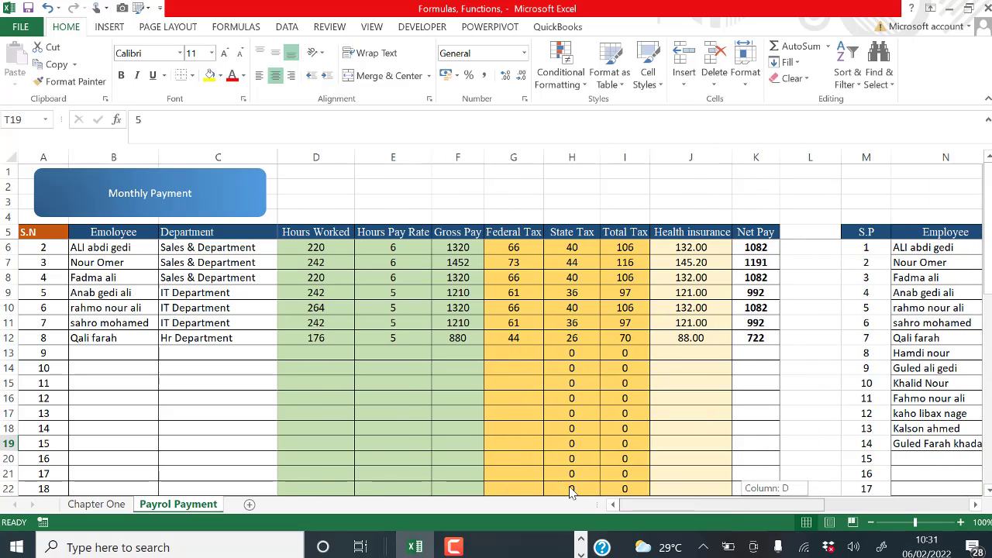
{"action": "left_click", "coordinate": [92, 352]}
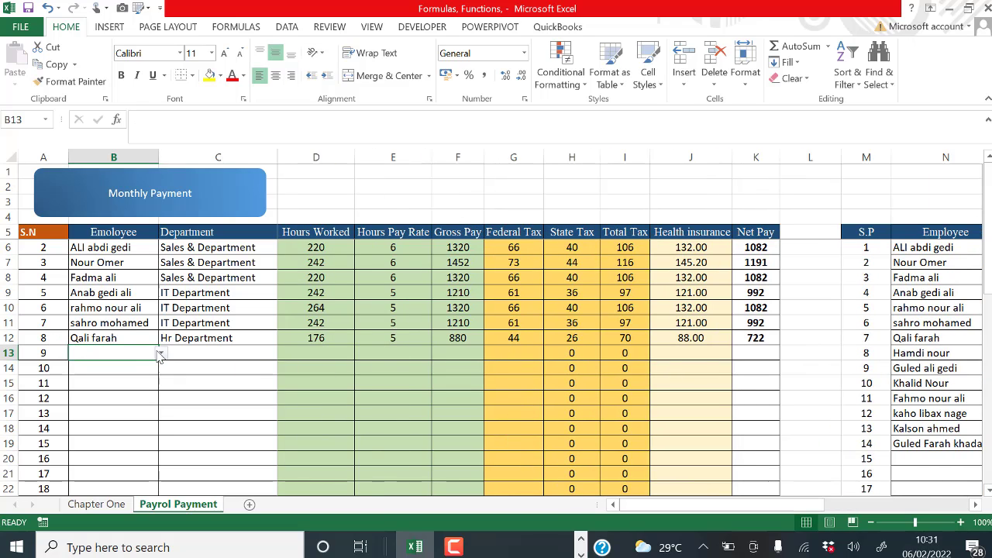
{"action": "left_click", "coordinate": [162, 353]}
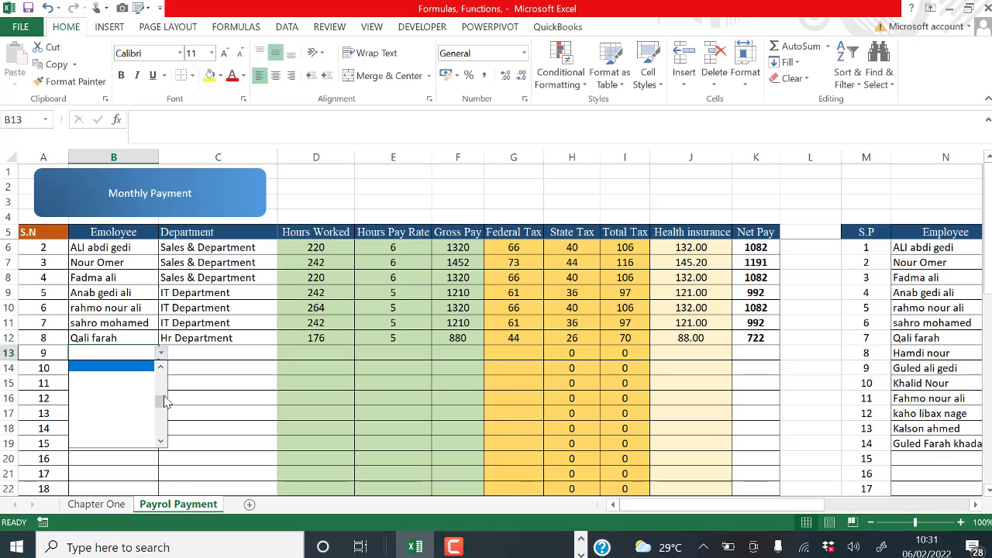
{"action": "left_click_drag", "start_coordinate": [165, 400], "coordinate": [162, 395]}
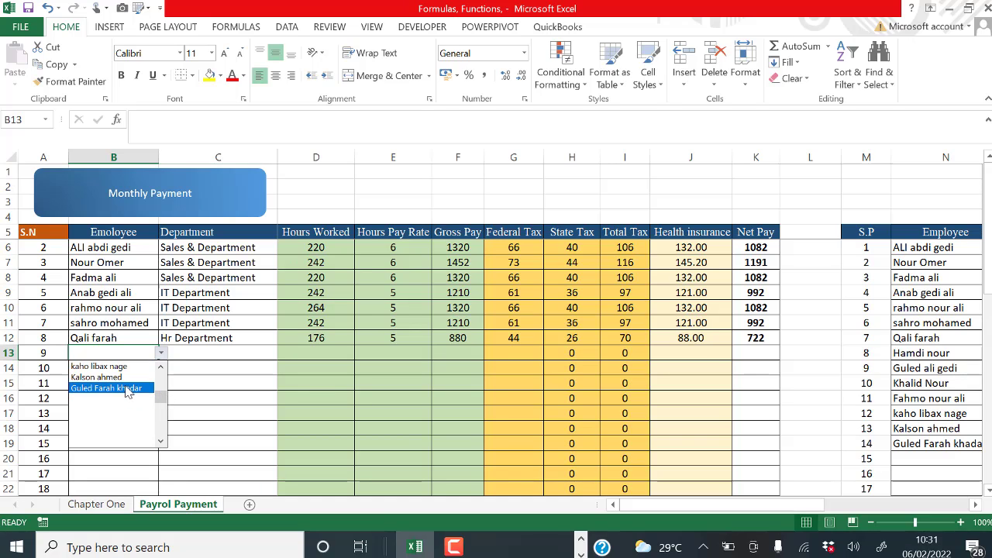
{"action": "left_click", "coordinate": [130, 388]}
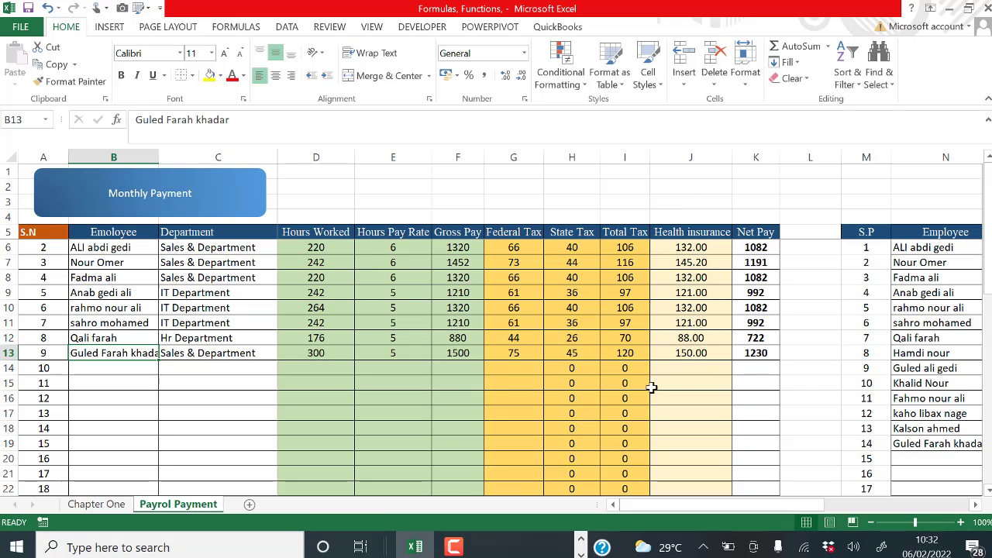
Check the summary in C39:C41: Total Pay 8374, Average 1047, Max 1230
{"action": "left_click_drag", "start_coordinate": [988, 288], "coordinate": [988, 297]}
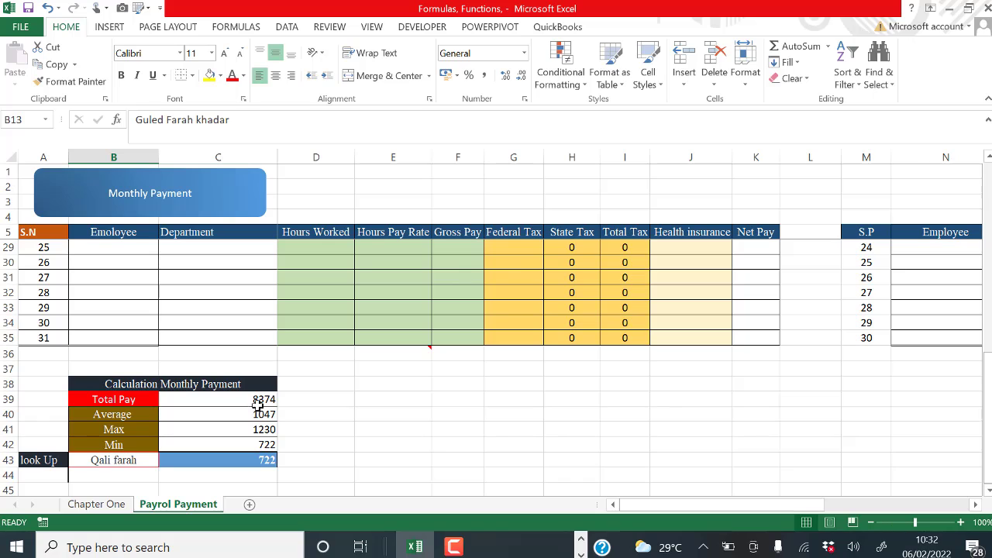
{"action": "left_click", "coordinate": [261, 399]}
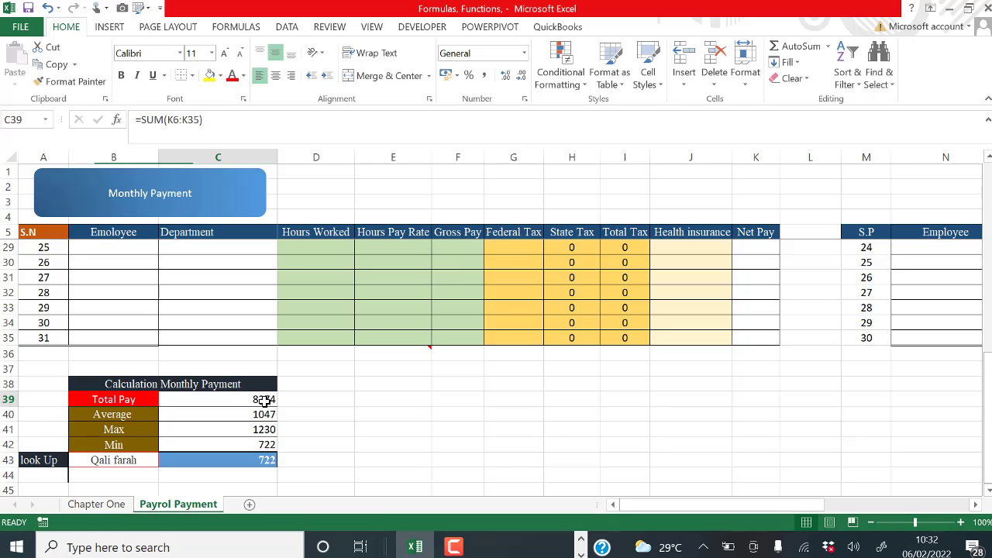
{"action": "left_click_drag", "start_coordinate": [283, 414], "coordinate": [232, 414]}
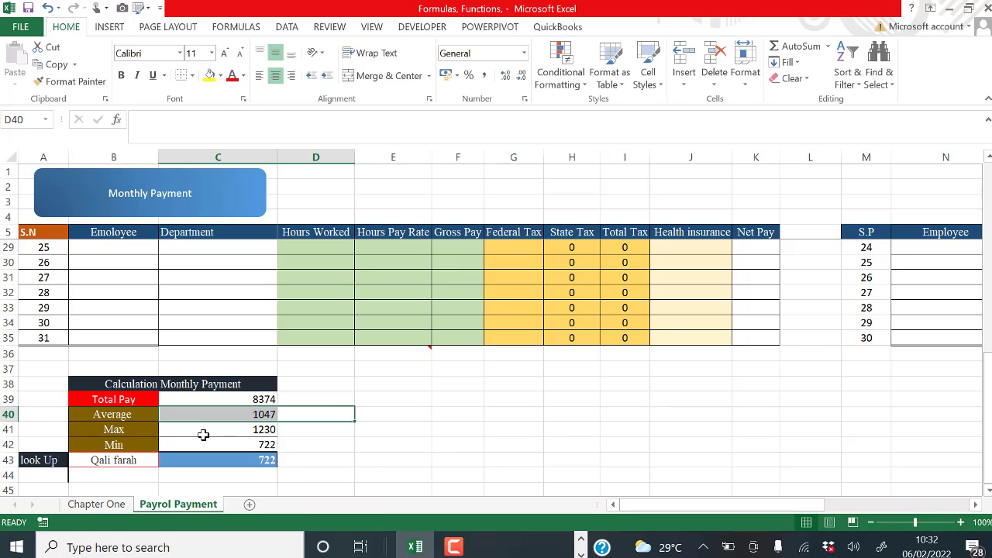
{"action": "left_click", "coordinate": [259, 432]}
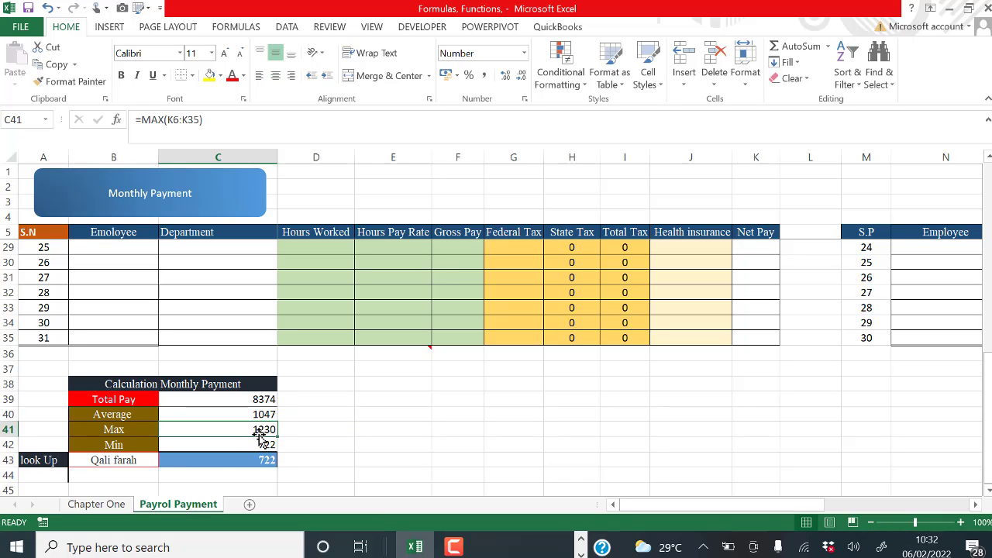
Choose the new employee in the B43 look Up dropdown so it returns 1230
{"action": "left_click", "coordinate": [140, 461]}
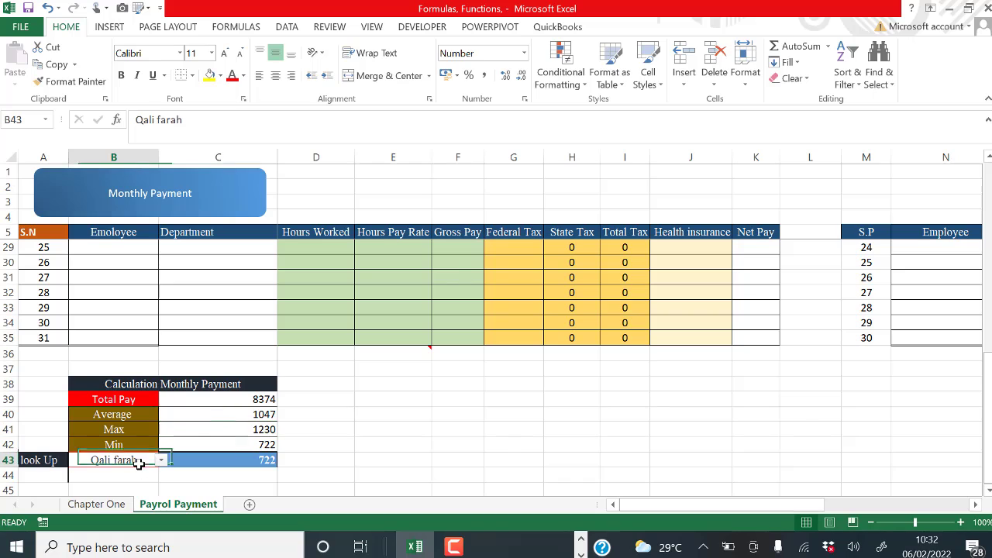
{"action": "left_click", "coordinate": [161, 460]}
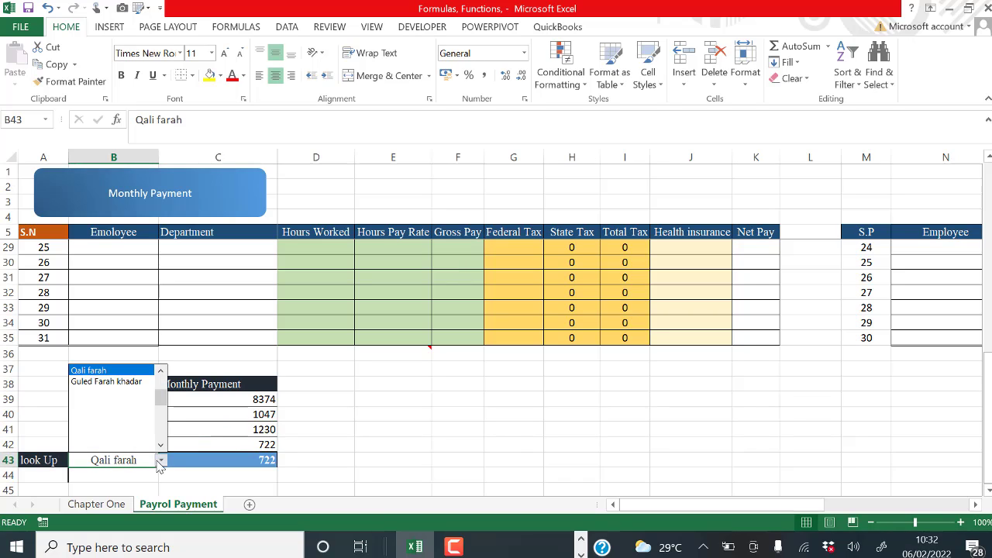
{"action": "left_click", "coordinate": [120, 383]}
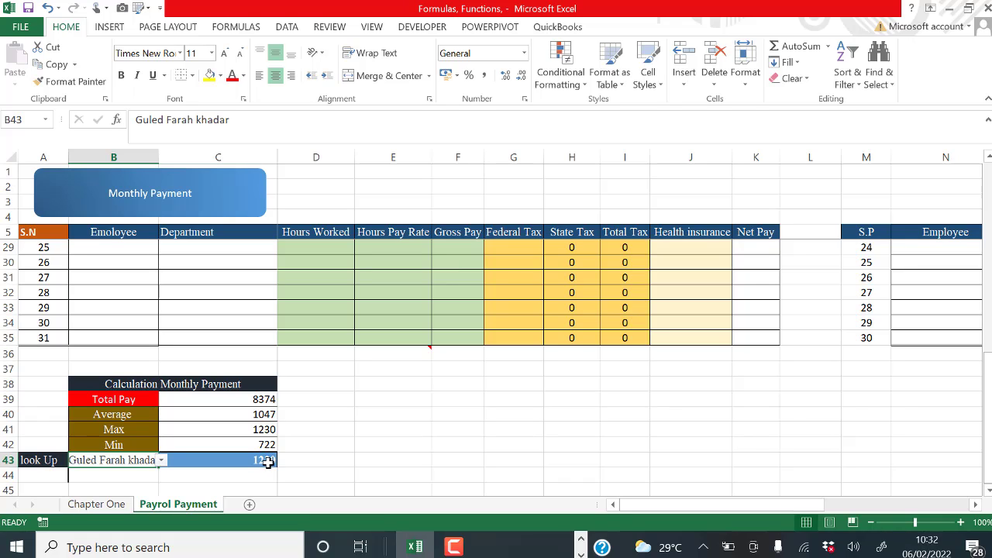
{"action": "left_click", "coordinate": [409, 448]}
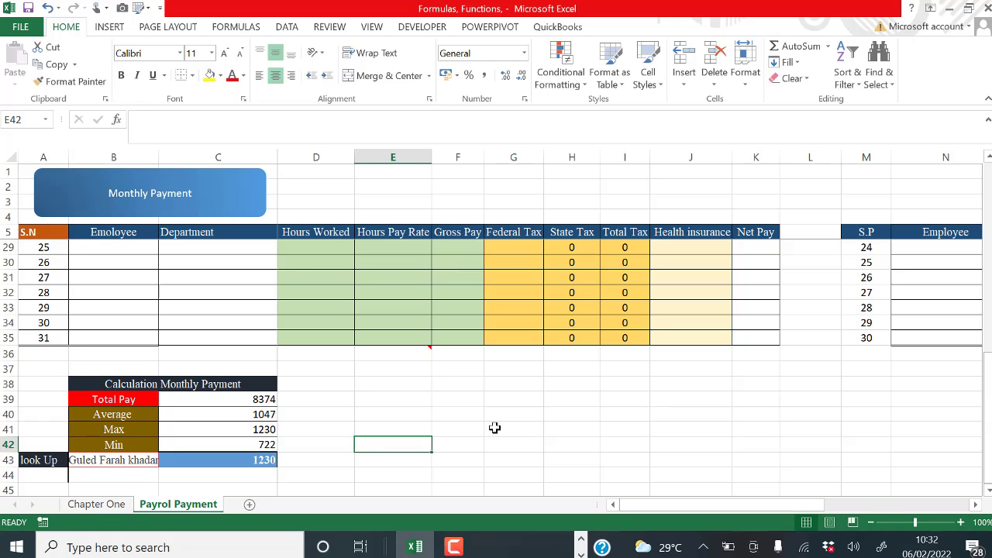
{"action": "left_click_drag", "start_coordinate": [987, 418], "coordinate": [987, 396]}
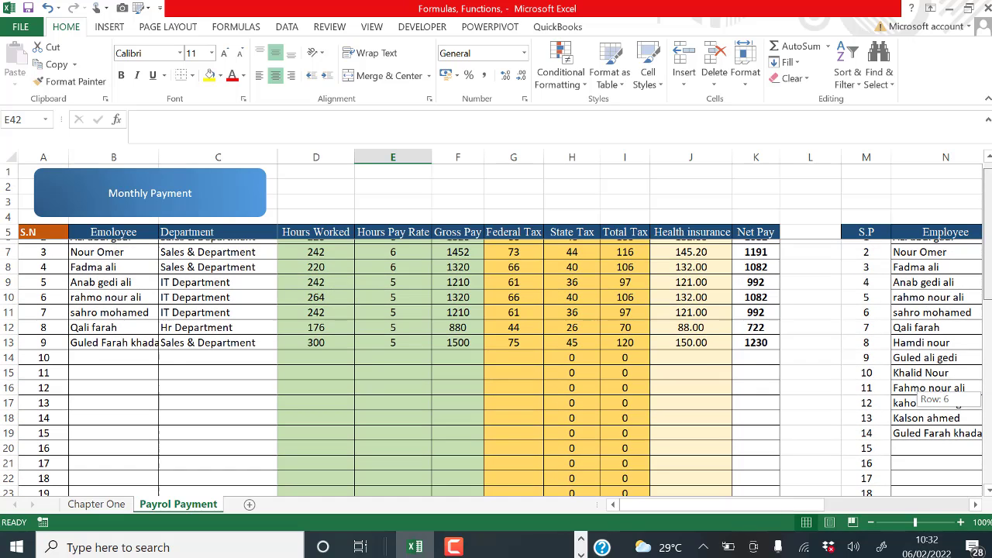
{"action": "left_click_drag", "start_coordinate": [988, 397], "coordinate": [987, 393]}
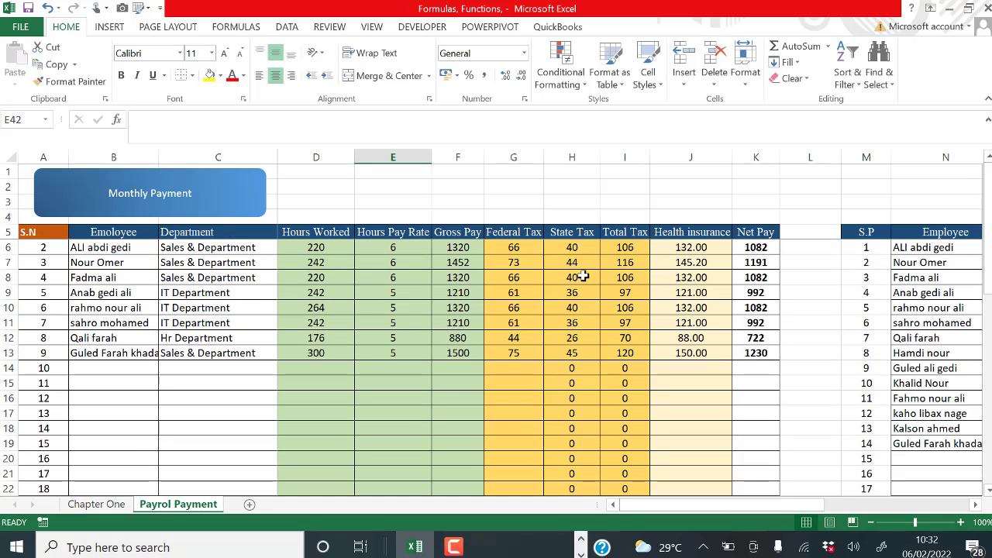